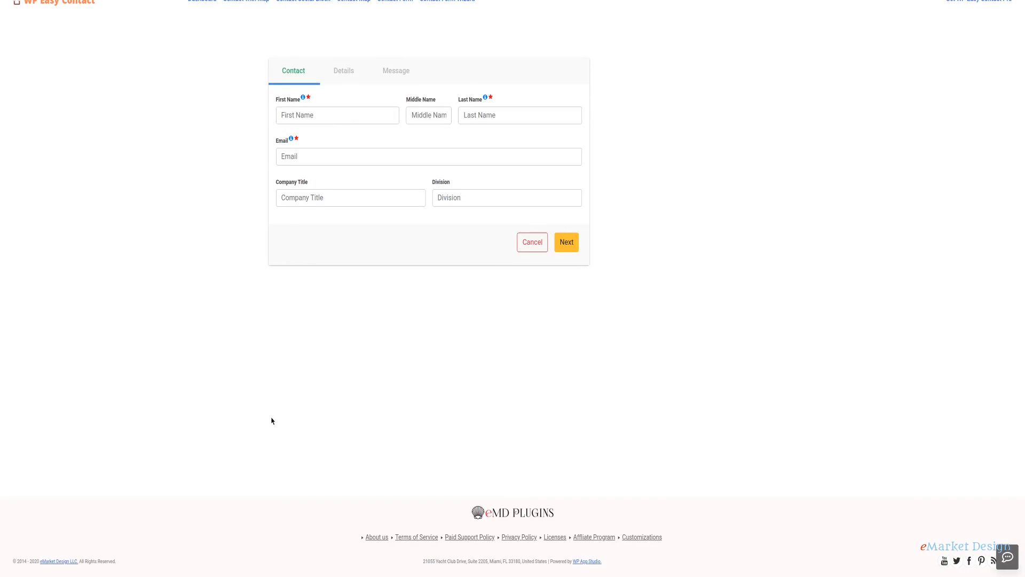
Fill in the contact's first name, middle initial, last name and e-mail on the wizard form's Contact page
{"action": "left_click", "coordinate": [566, 243]}
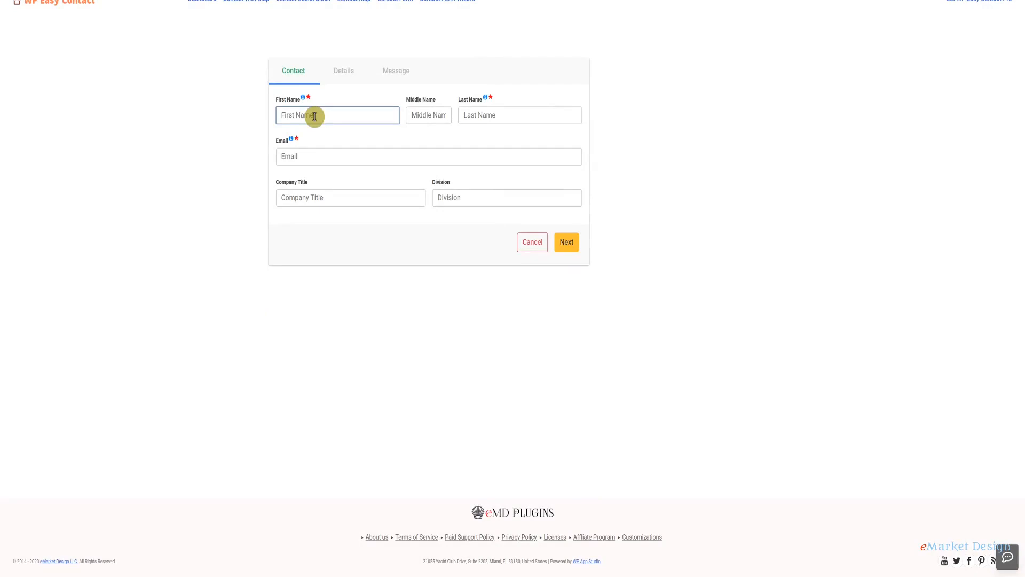
{"action": "type", "text": "Mary"}
{"action": "key", "text": "Tab"}
{"action": "type", "text": "J"}
{"action": "key", "text": "Tab"}
{"action": "type", "text": "Blige"}
{"action": "key", "text": "Tab"}
{"action": "type", "text": "mary@"}
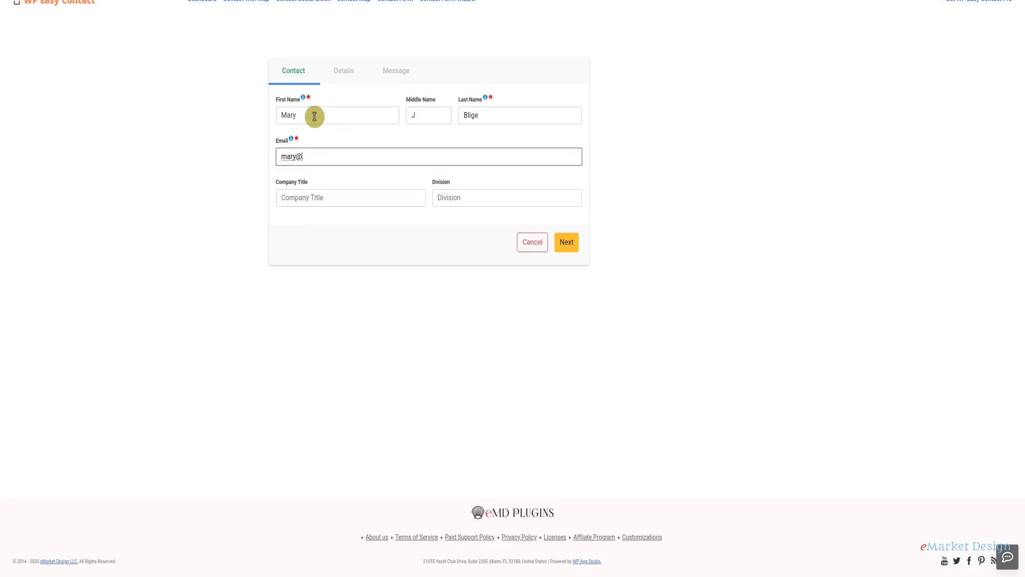
{"action": "type", "text": "example.com"}
{"action": "key", "text": "Tab"}
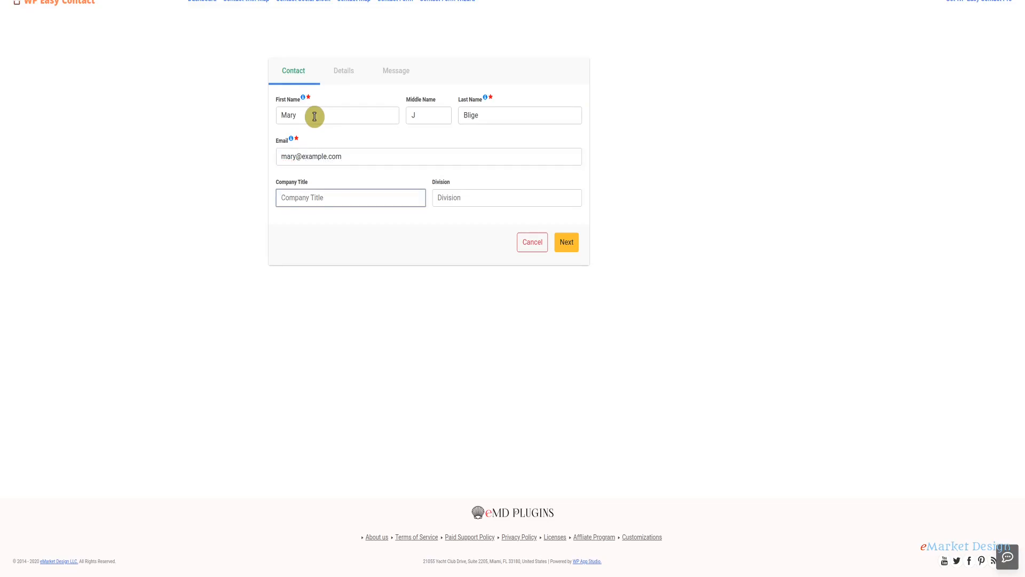
Enter President as the company title and Marketing as the division, and advance to the Details page
{"action": "type", "text": "Prese"}
{"action": "key", "text": "BackSpace"}
{"action": "type", "text": "ident"}
{"action": "key", "text": "Tab"}
{"action": "type", "text": "Marketing"}
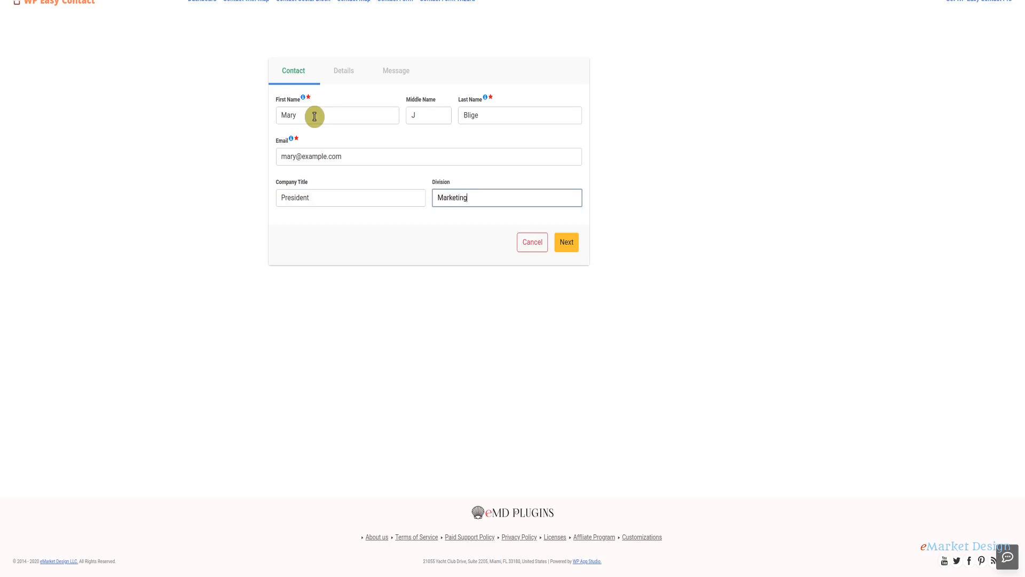
{"action": "left_click", "coordinate": [569, 246]}
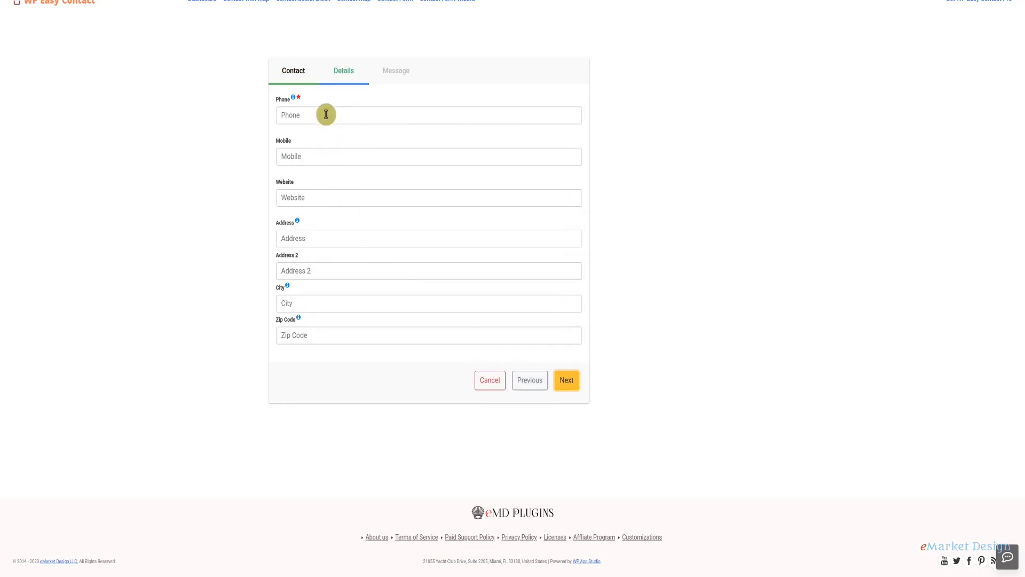
Move back and forth between the Contact and Details pages to check that the wizard keeps the entered contact data
{"action": "left_click", "coordinate": [528, 384]}
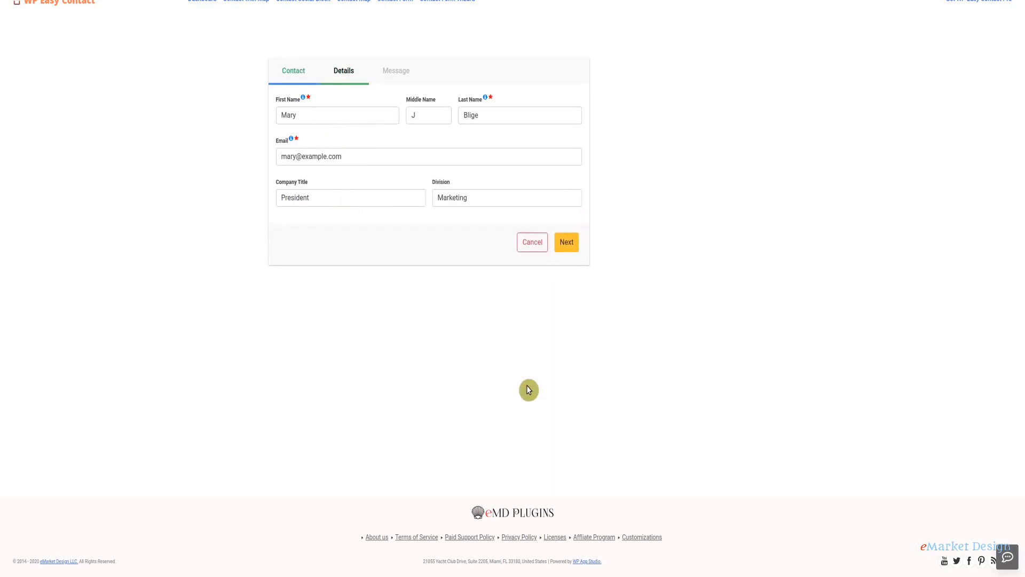
{"action": "left_click", "coordinate": [567, 245]}
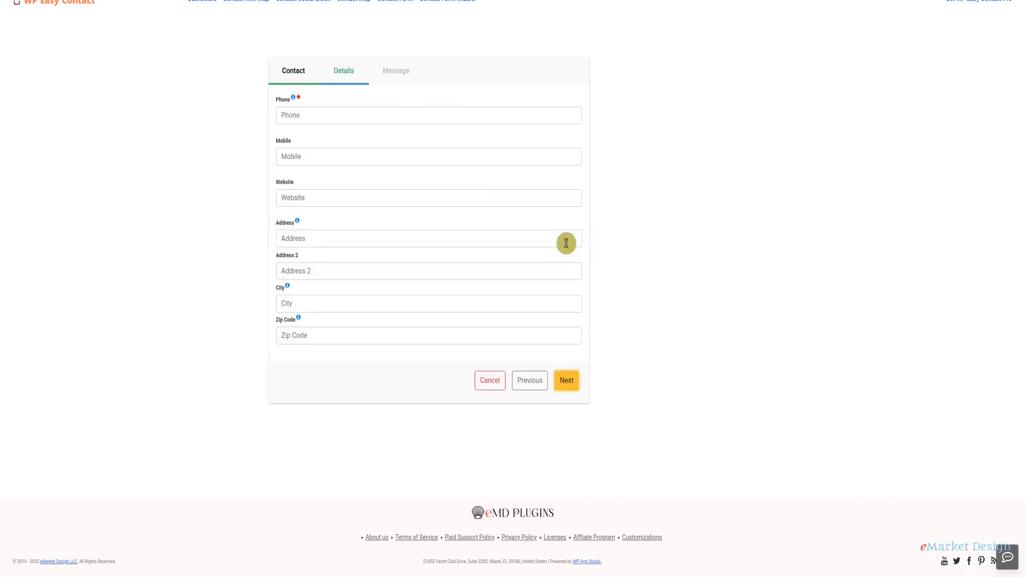
{"action": "left_click", "coordinate": [529, 383]}
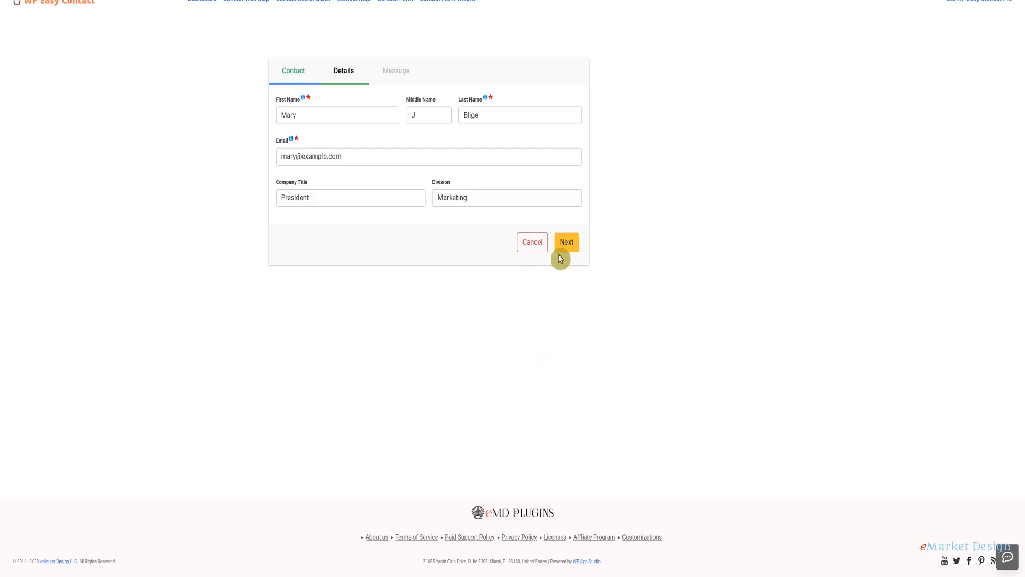
{"action": "left_click", "coordinate": [567, 245]}
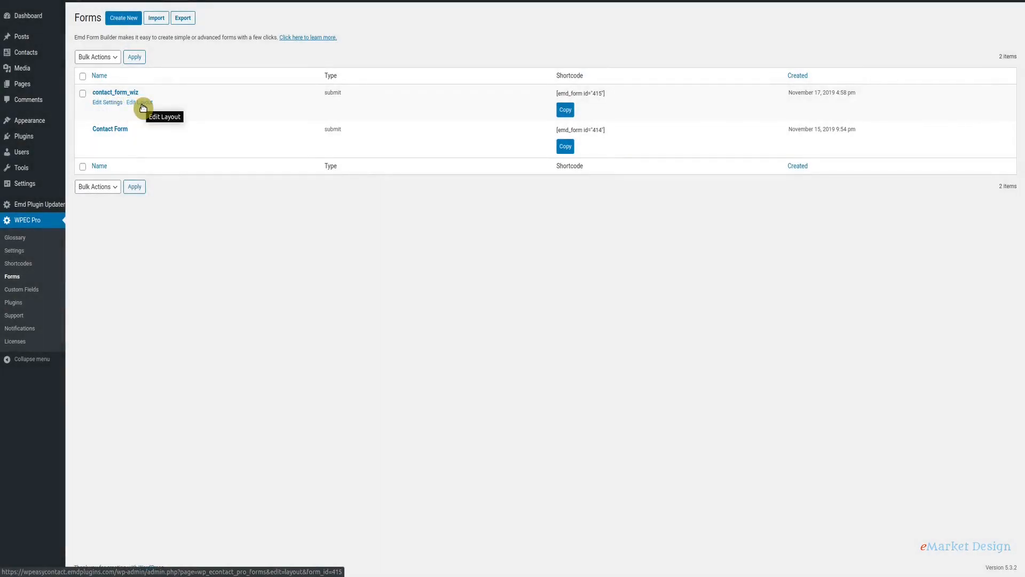
Open the settings of contact_form_wiz and examine its Display and Submissions settings, including the submit button size and type choices
{"action": "left_click", "coordinate": [105, 109]}
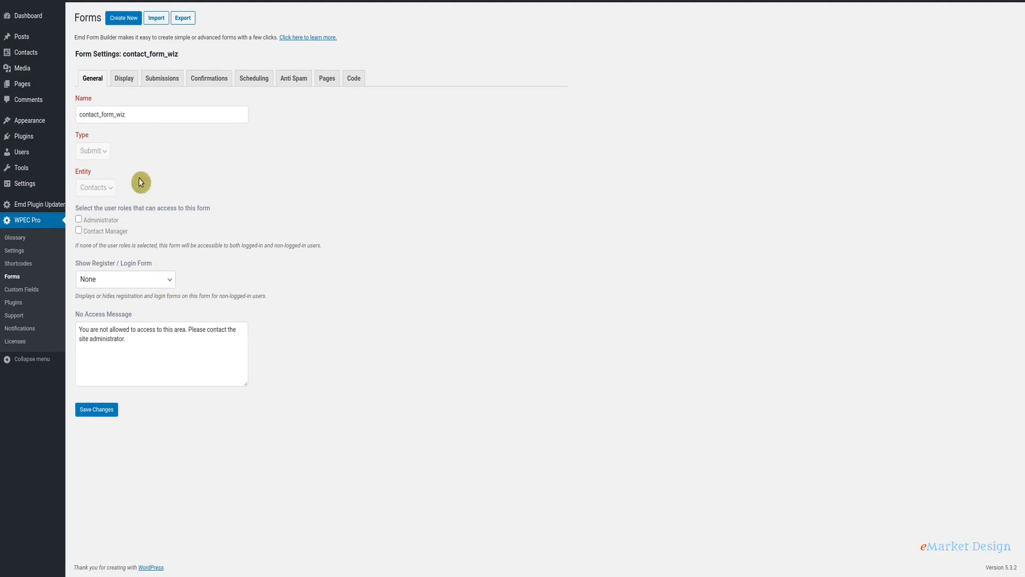
{"action": "left_click", "coordinate": [126, 82]}
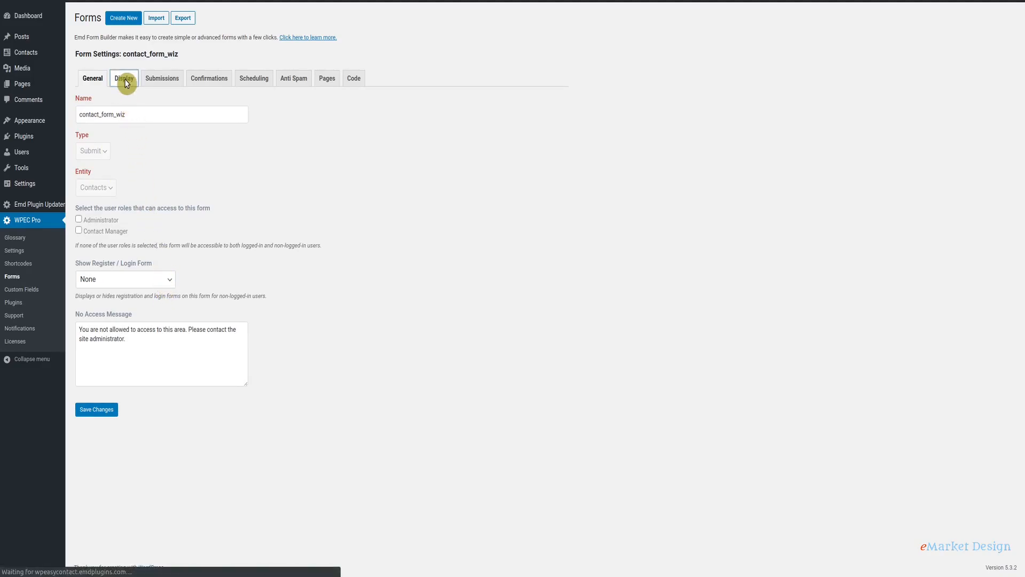
{"action": "left_click", "coordinate": [166, 84]}
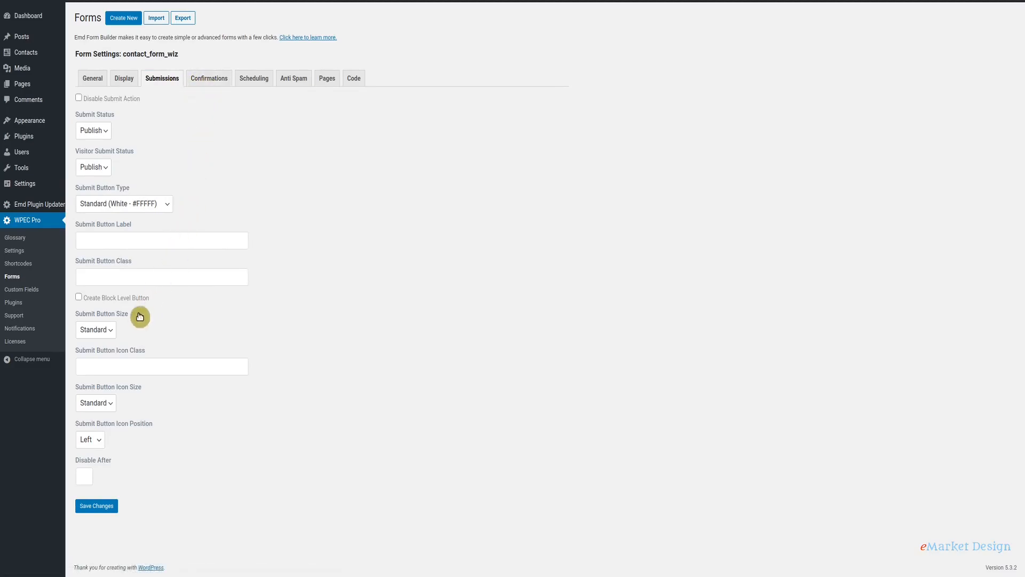
{"action": "left_click", "coordinate": [112, 335]}
{"action": "left_click", "coordinate": [111, 334]}
{"action": "left_click", "coordinate": [167, 207]}
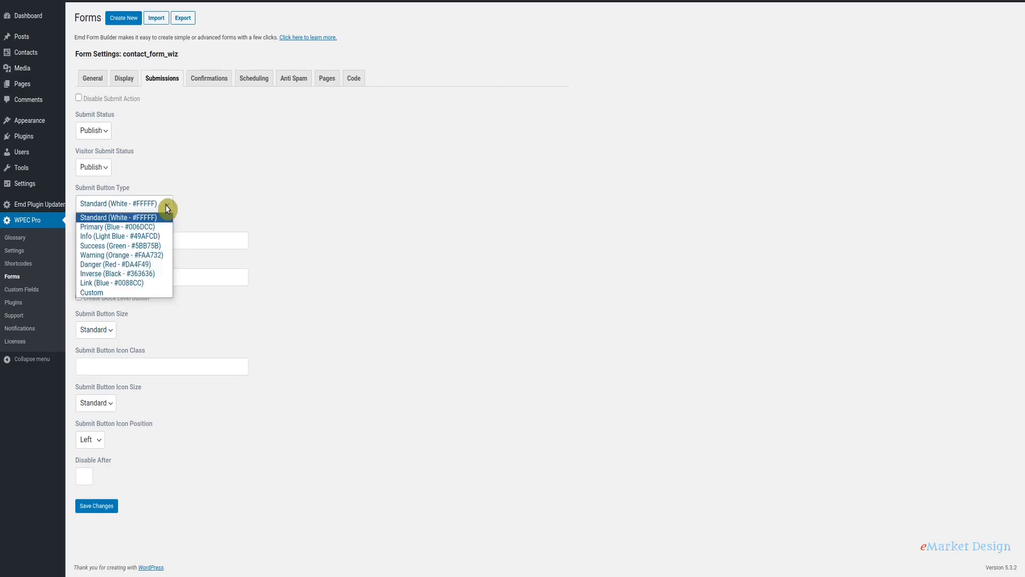
{"action": "left_click", "coordinate": [166, 208]}
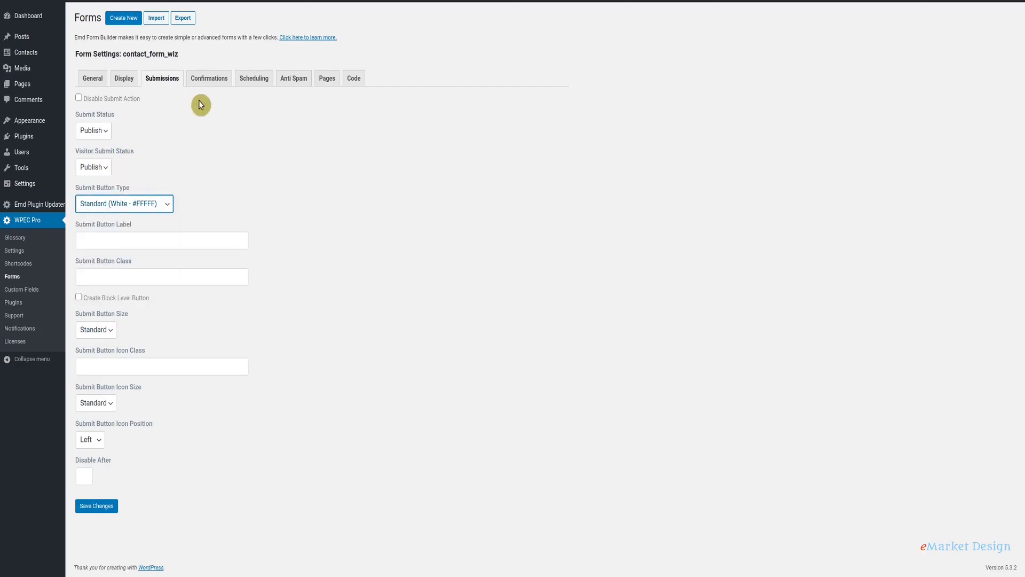
Review the form's Confirmations settings and the date picker for the start datetime in its Scheduling settings
{"action": "left_click", "coordinate": [213, 83]}
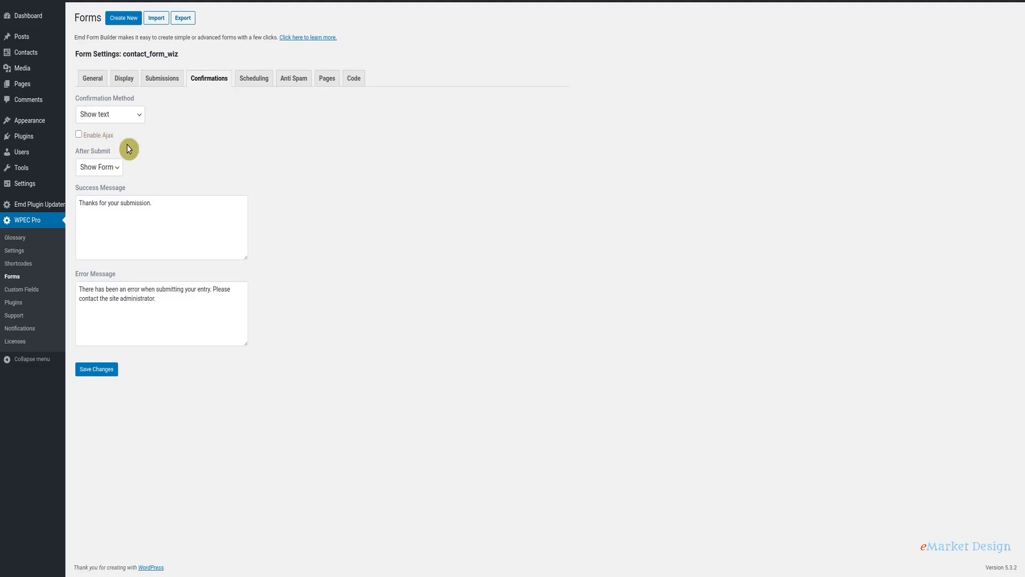
{"action": "left_click", "coordinate": [255, 82]}
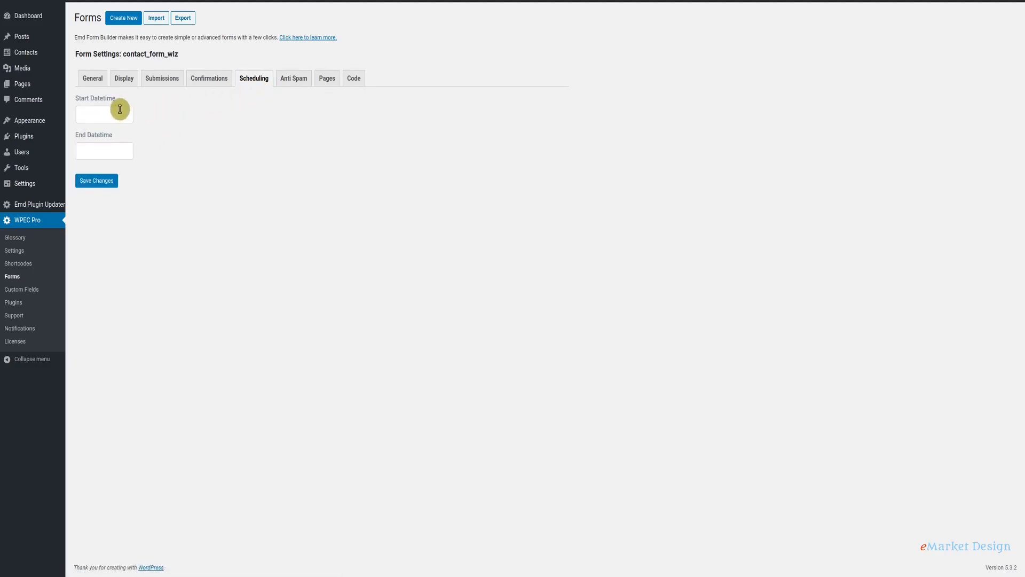
{"action": "left_click", "coordinate": [122, 109]}
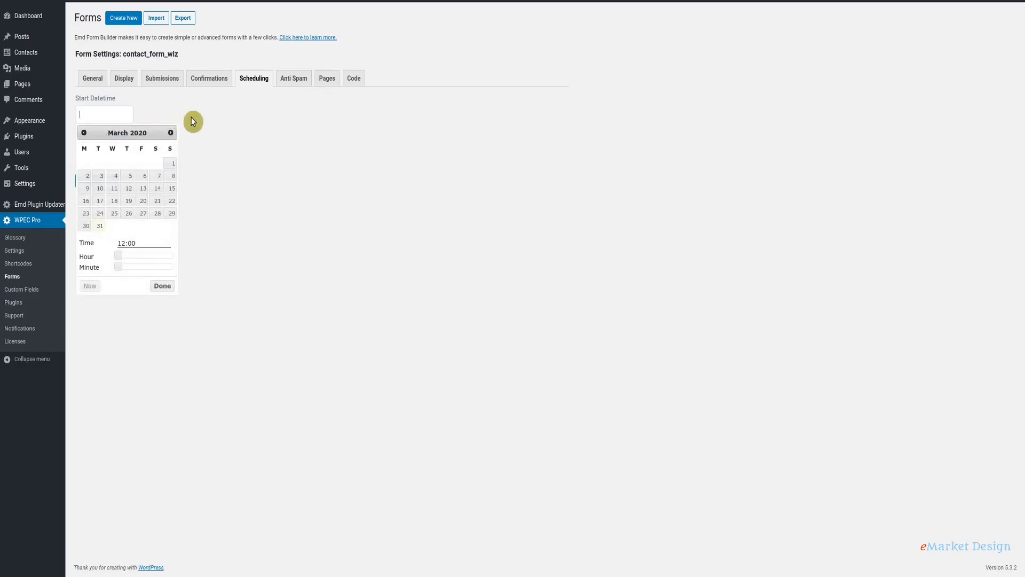
{"action": "left_click", "coordinate": [194, 122]}
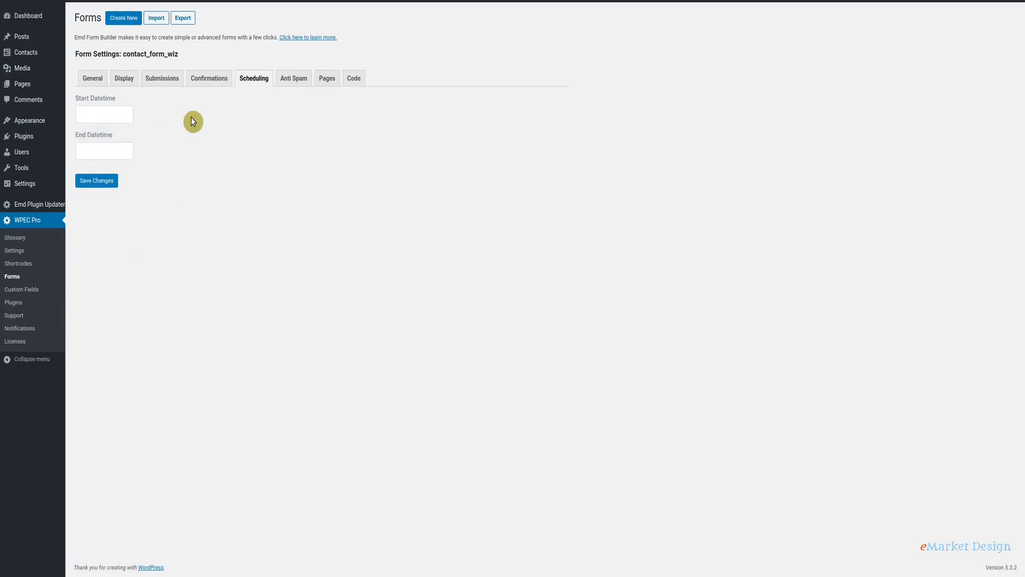
In the form's Anti Spam settings, try showing the captcha with Always Show and return it to Never Show
{"action": "left_click", "coordinate": [287, 81]}
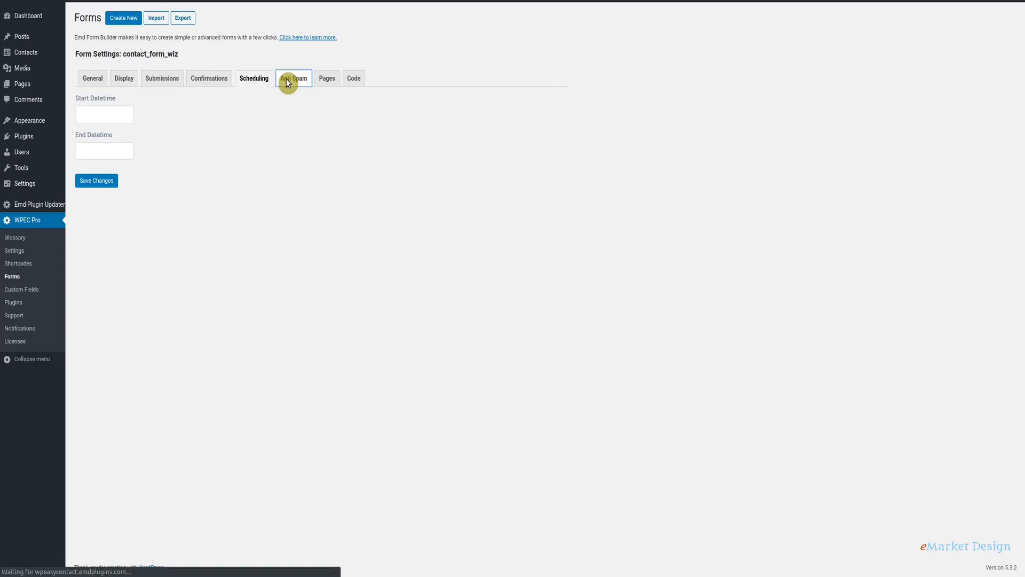
{"action": "left_click", "coordinate": [117, 132]}
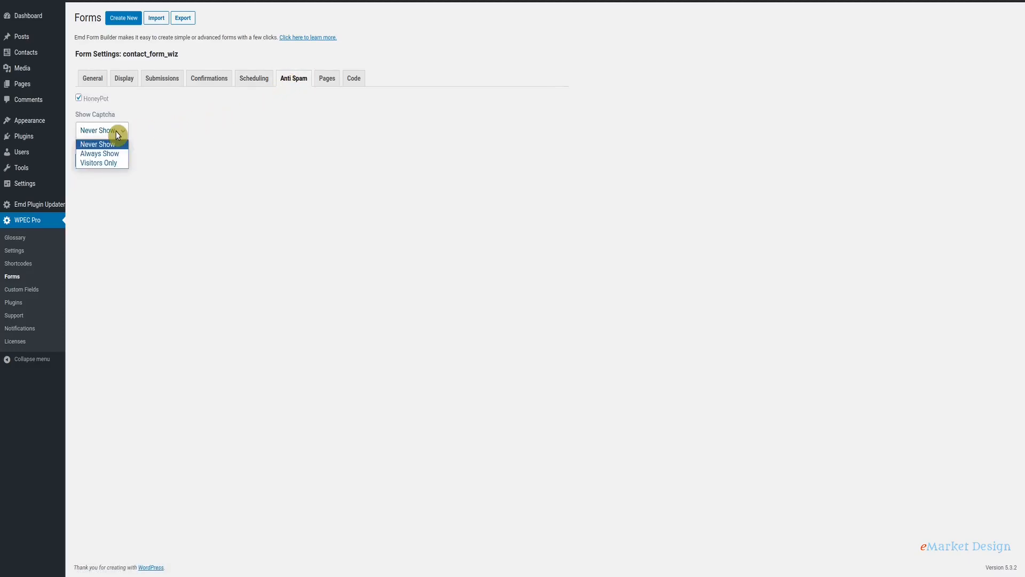
{"action": "left_click", "coordinate": [118, 134]}
{"action": "left_click", "coordinate": [117, 133]}
{"action": "left_click", "coordinate": [115, 156]}
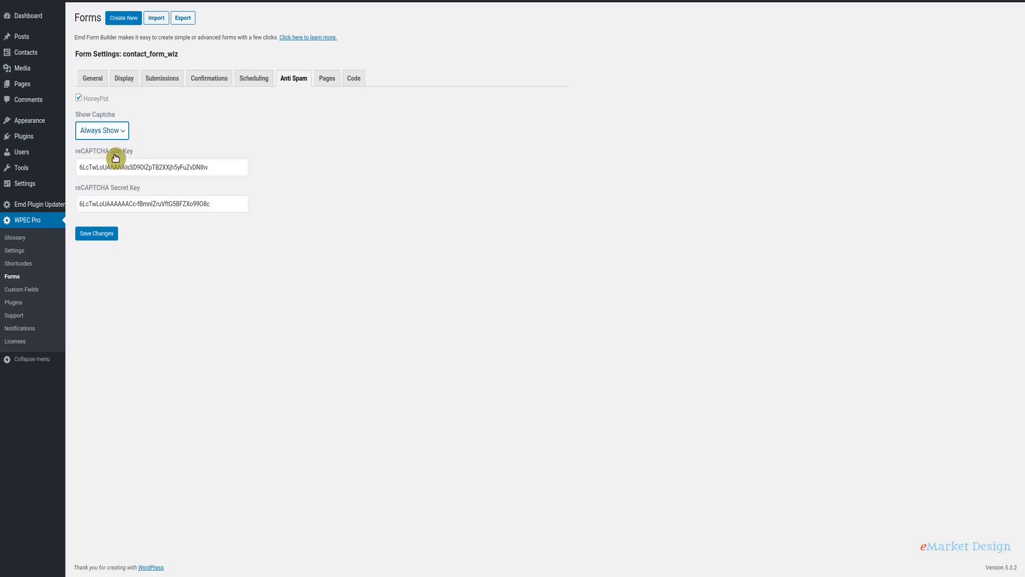
{"action": "left_click", "coordinate": [115, 133]}
{"action": "left_click", "coordinate": [115, 145]}
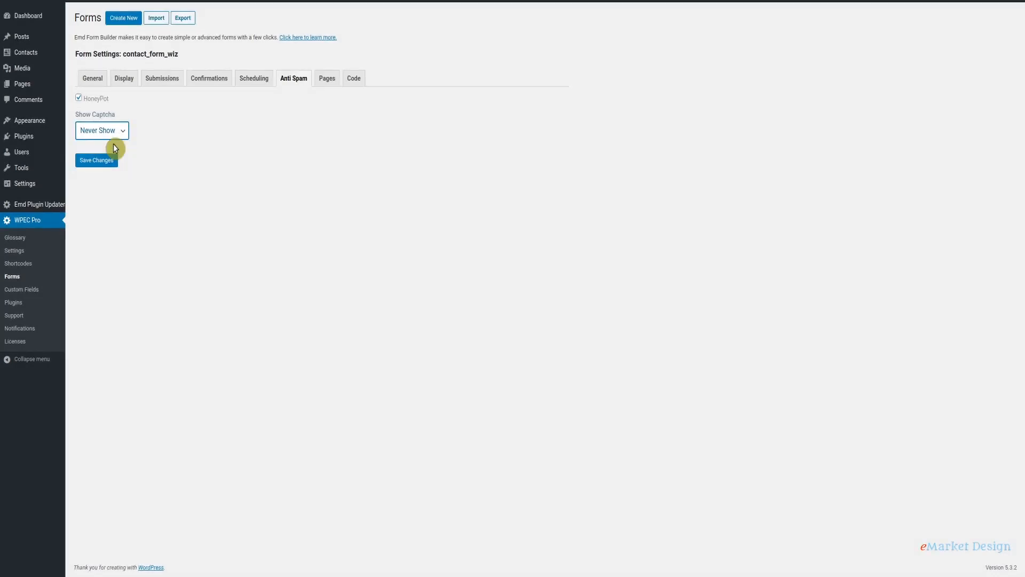
Set the wizard style to Arrows in the form's Pages settings, save, and reload the contact form to preview it
{"action": "left_click", "coordinate": [322, 86]}
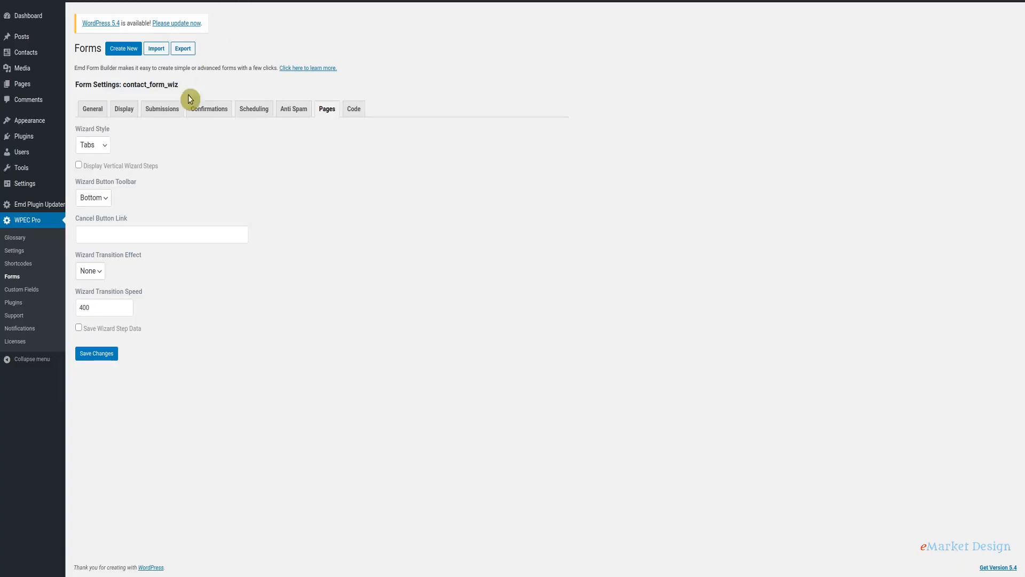
{"action": "left_click", "coordinate": [90, 145]}
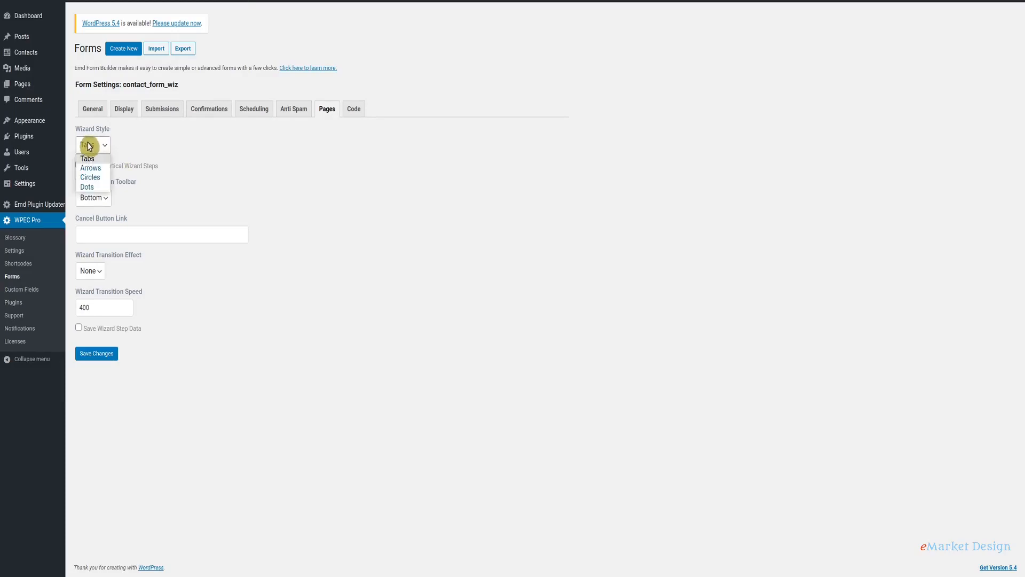
{"action": "left_click", "coordinate": [88, 167]}
{"action": "left_click", "coordinate": [96, 353]}
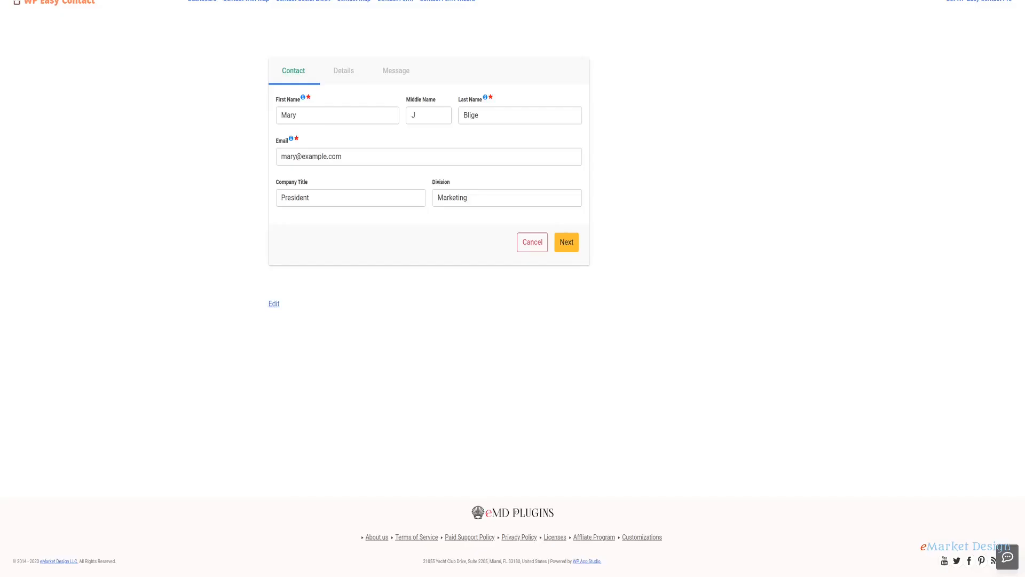
{"action": "key", "text": "F5"}
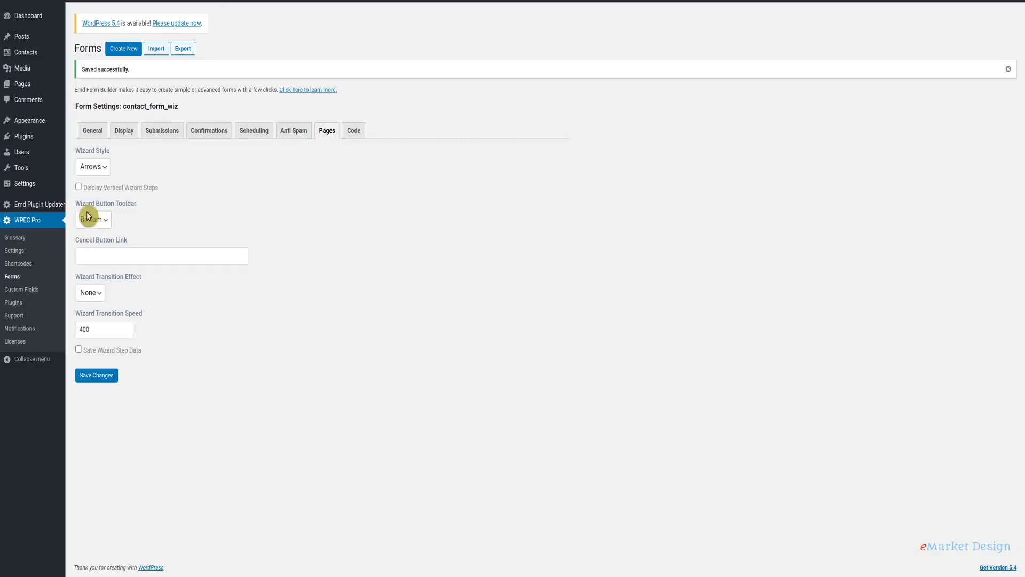
Change the wizard style to Circles, save the settings, and reload the contact form to preview it
{"action": "left_click", "coordinate": [87, 219]}
{"action": "left_click", "coordinate": [94, 197]}
{"action": "left_click", "coordinate": [97, 375]}
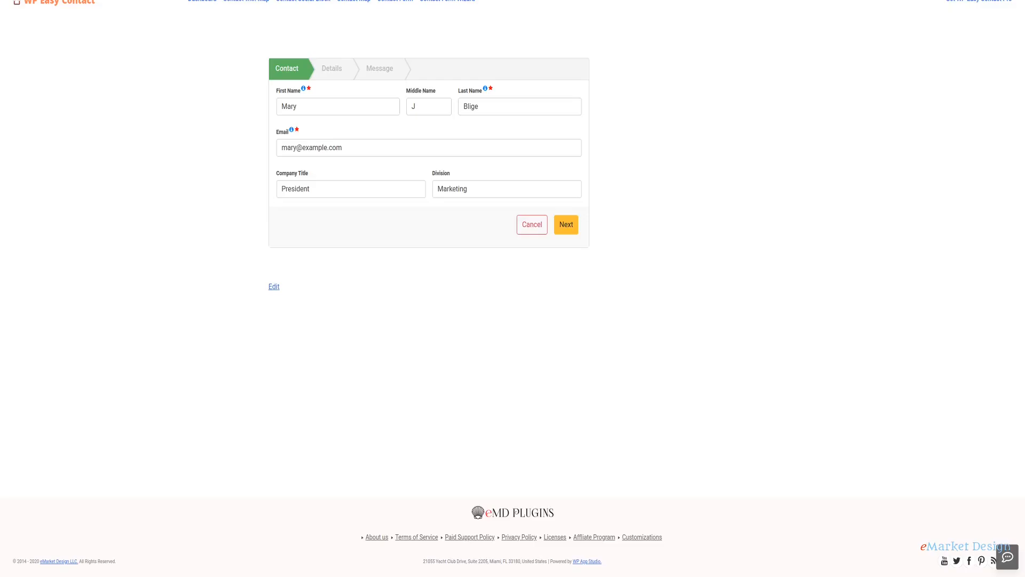
{"action": "key", "text": "F5"}
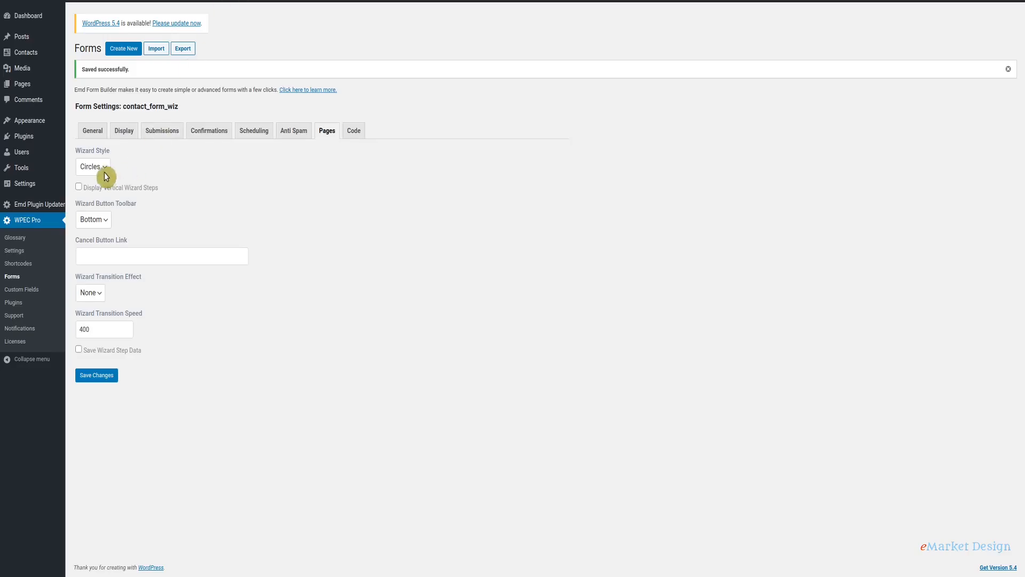
Switch the wizard style to Dots, save the settings, and reload the contact form to preview it
{"action": "left_click", "coordinate": [101, 172]}
{"action": "left_click", "coordinate": [99, 211]}
{"action": "left_click", "coordinate": [97, 375]}
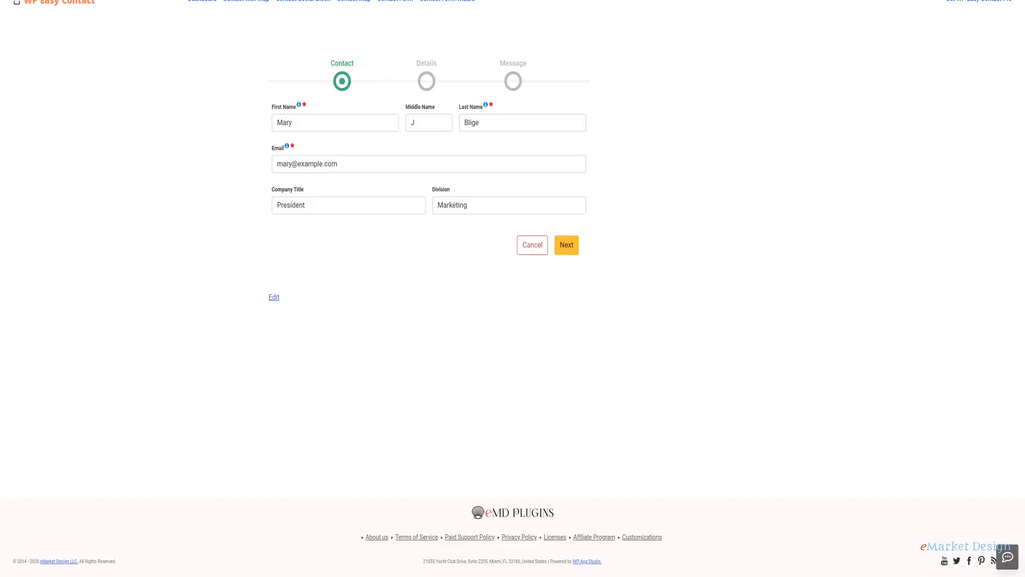
{"action": "key", "text": "F5"}
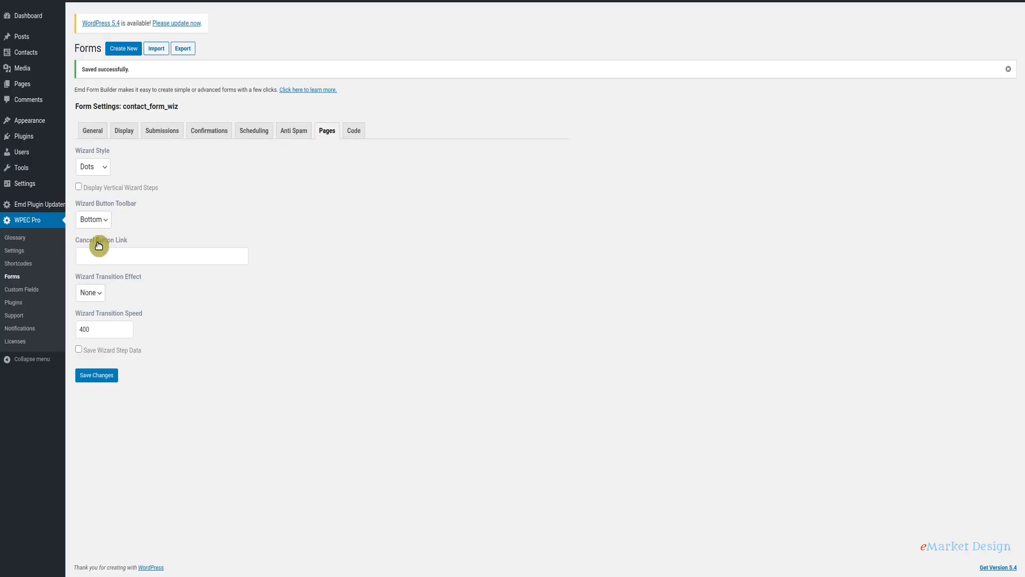
Enable Display Vertical Wizard Steps, save the settings, and reload the contact form to preview the vertical layout
{"action": "left_click", "coordinate": [96, 220]}
{"action": "left_click", "coordinate": [87, 190]}
{"action": "left_click", "coordinate": [79, 186]}
{"action": "left_click", "coordinate": [96, 374]}
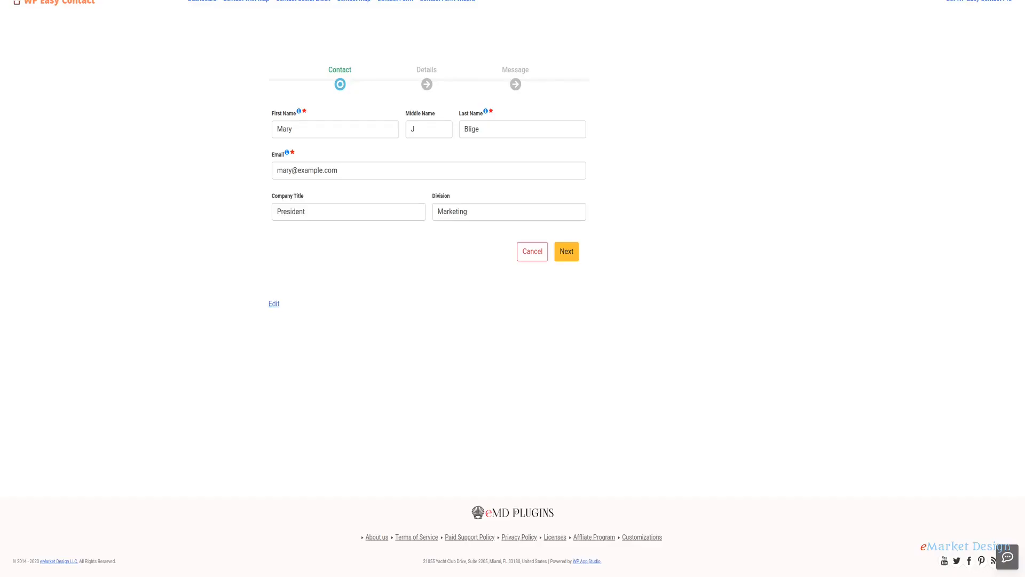
{"action": "key", "text": "F5"}
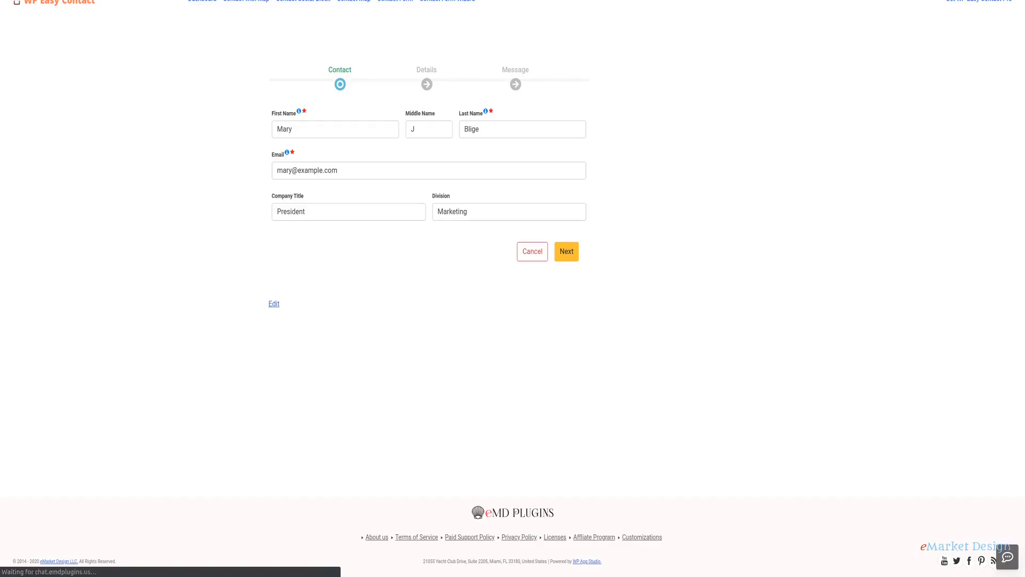
Set the wizard style to Tabs, save the settings, and reload the contact form to preview it
{"action": "left_click", "coordinate": [91, 170]}
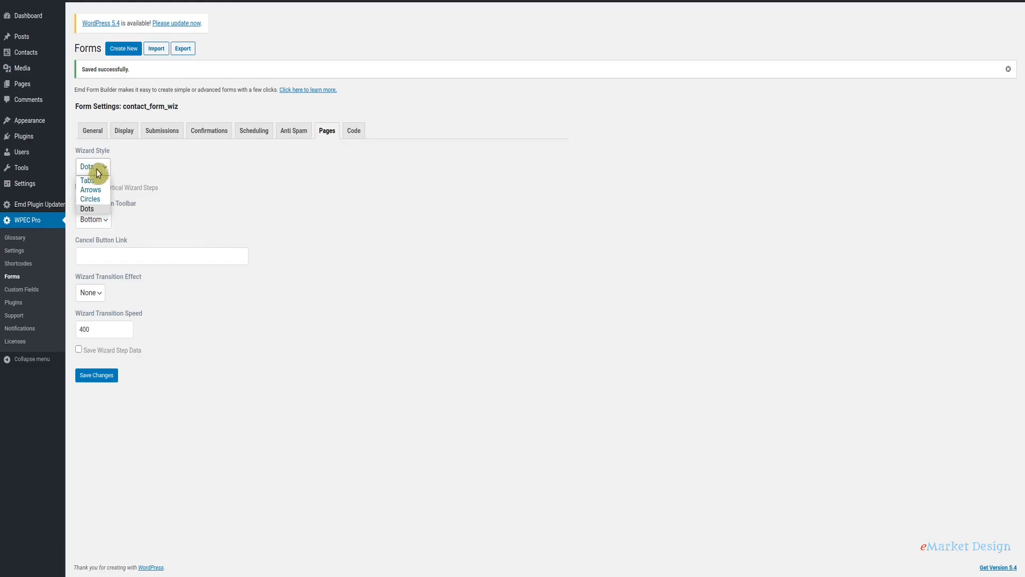
{"action": "left_click", "coordinate": [87, 210]}
{"action": "left_click", "coordinate": [103, 381]}
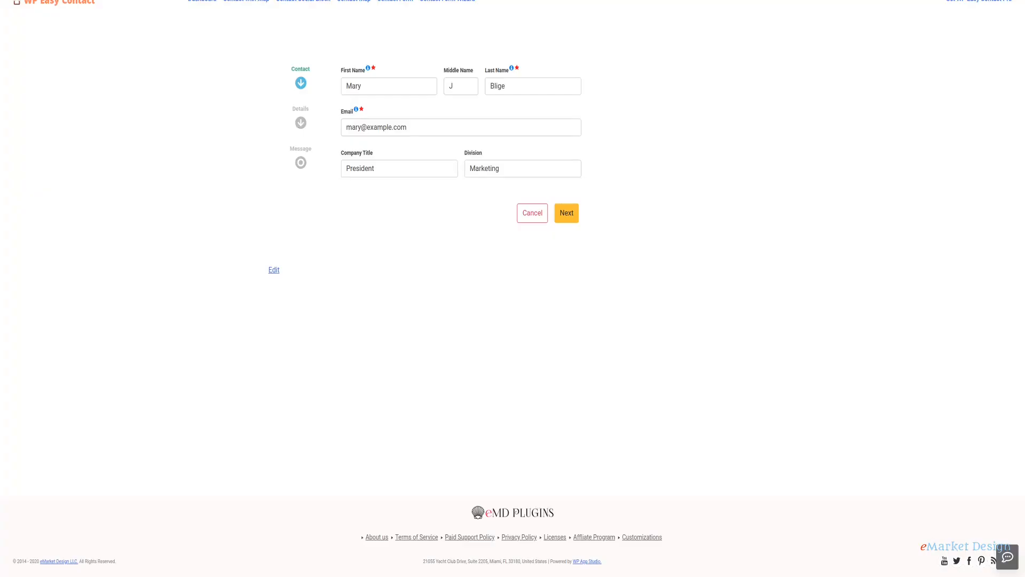
{"action": "key", "text": "F5"}
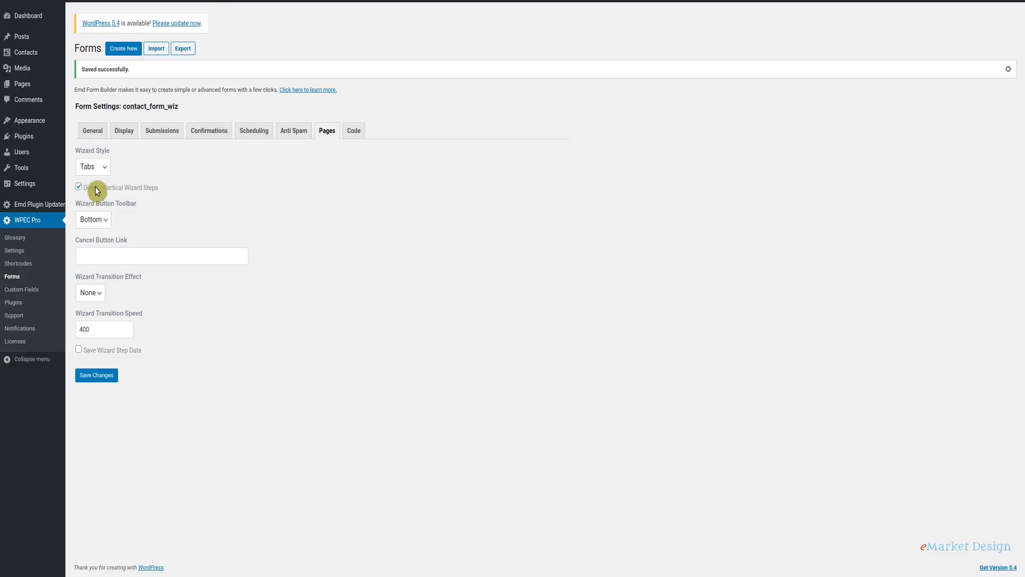
Set the wizard style to Arrows, save the settings, and reload the contact form to preview it with vertical steps
{"action": "left_click", "coordinate": [92, 167]}
{"action": "left_click", "coordinate": [96, 180]}
{"action": "left_click", "coordinate": [115, 383]}
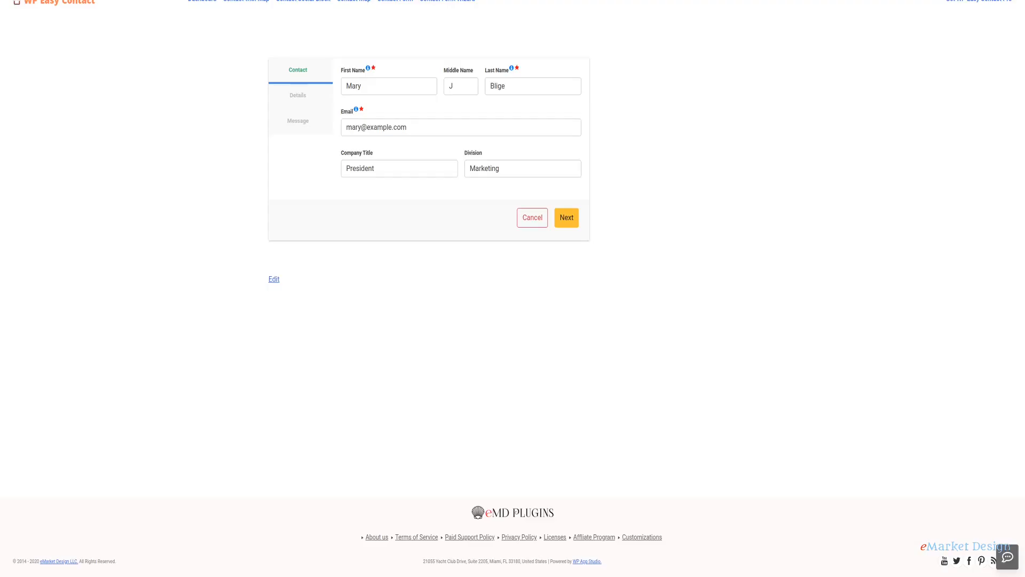
{"action": "key", "text": "F5"}
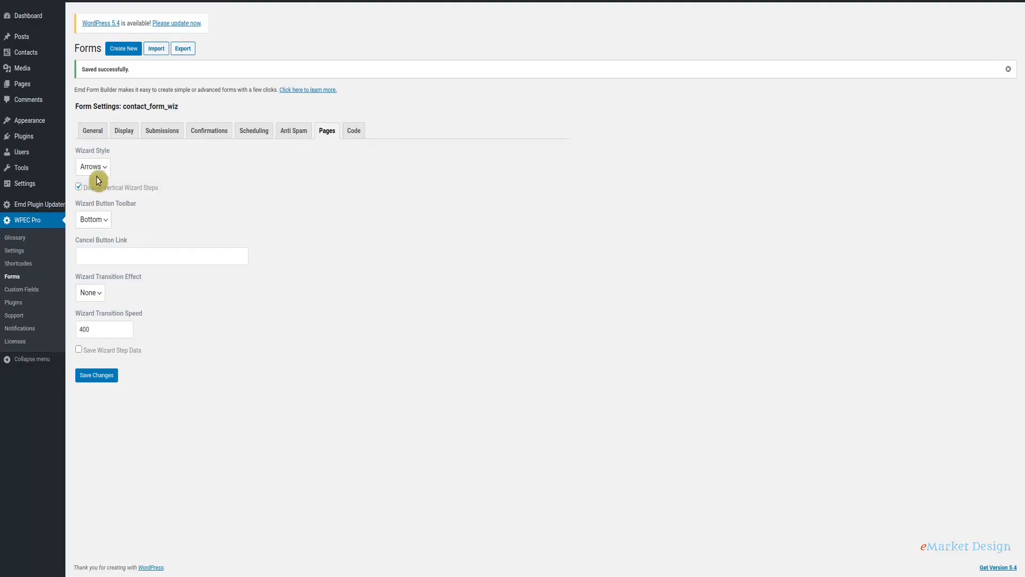
Change the vertical wizard's style to Circles, save the settings, and reload the contact form to preview it
{"action": "left_click", "coordinate": [94, 169]}
{"action": "left_click", "coordinate": [99, 199]}
{"action": "left_click", "coordinate": [105, 382]}
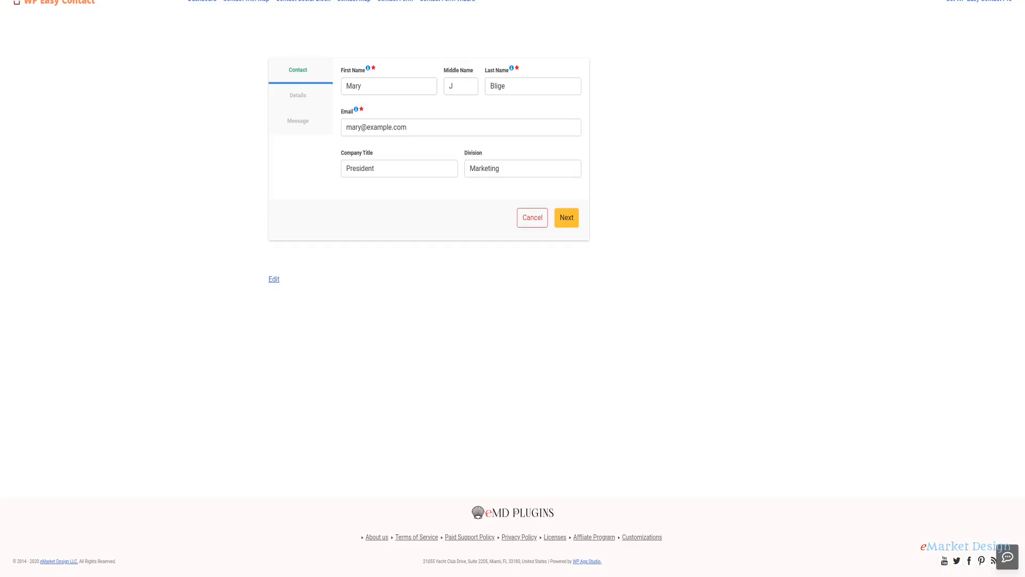
{"action": "key", "text": "F5"}
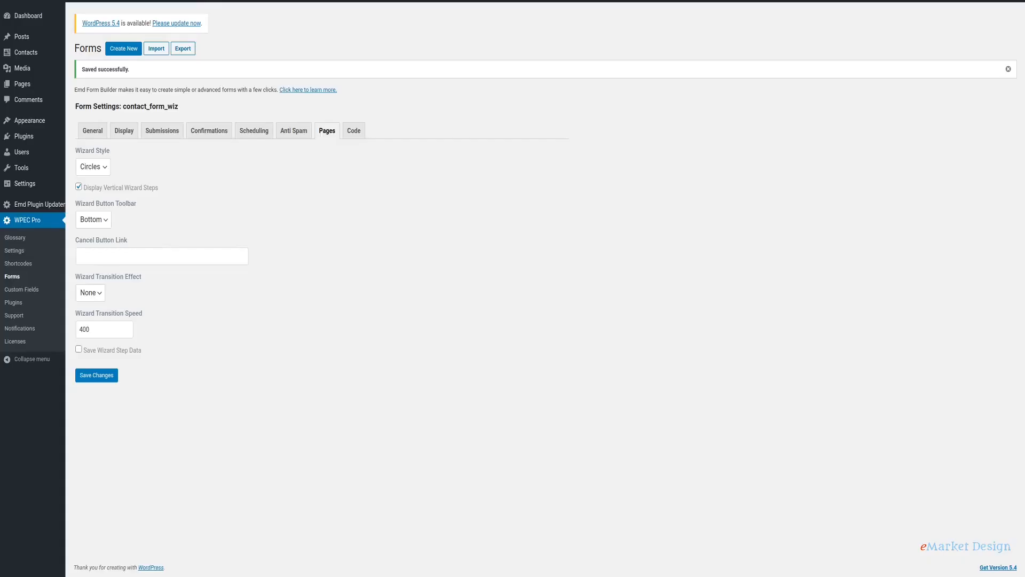
Choose another wizard style in place of Circles and save the form settings
{"action": "left_click", "coordinate": [92, 169]}
{"action": "left_click", "coordinate": [91, 207]}
{"action": "left_click", "coordinate": [95, 243]}
{"action": "left_click", "coordinate": [101, 376]}
Examine the available options for Wizard Button Toolbar and Wizard Transition Effect
{"action": "left_click", "coordinate": [90, 159]}
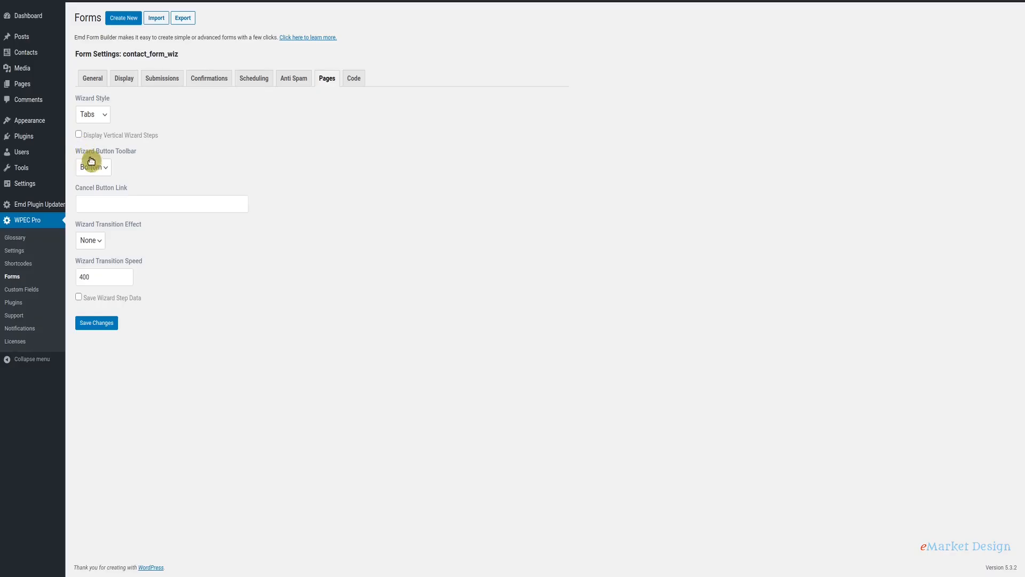
{"action": "left_click", "coordinate": [101, 167]}
{"action": "left_click", "coordinate": [100, 168]}
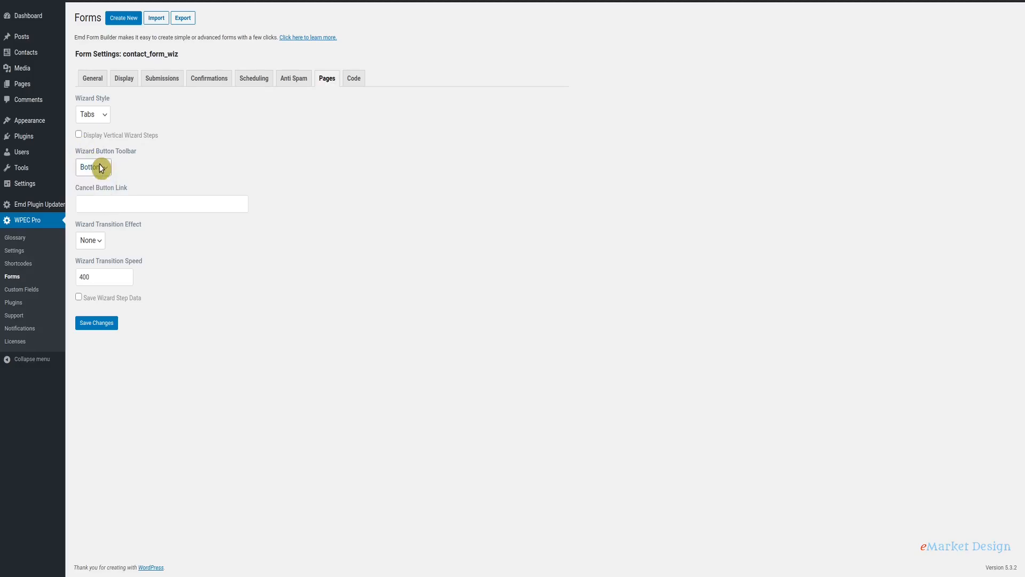
{"action": "left_click", "coordinate": [102, 242]}
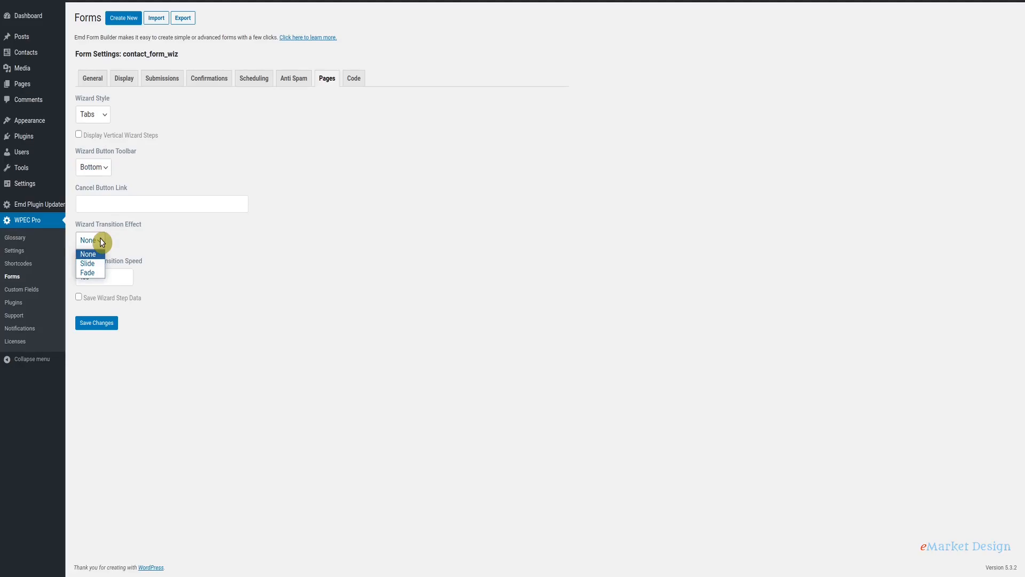
{"action": "left_click", "coordinate": [102, 241]}
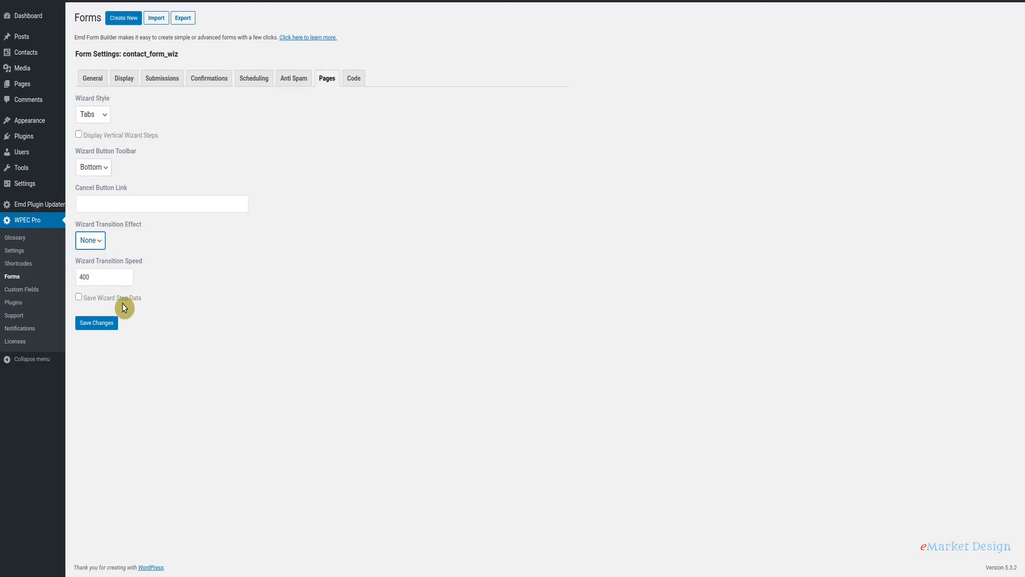
Enable Save Wizard Step Data and review the status choices for Wizard Step Submit Status and Wizard Step Visitor Submit Status
{"action": "left_click", "coordinate": [79, 298]}
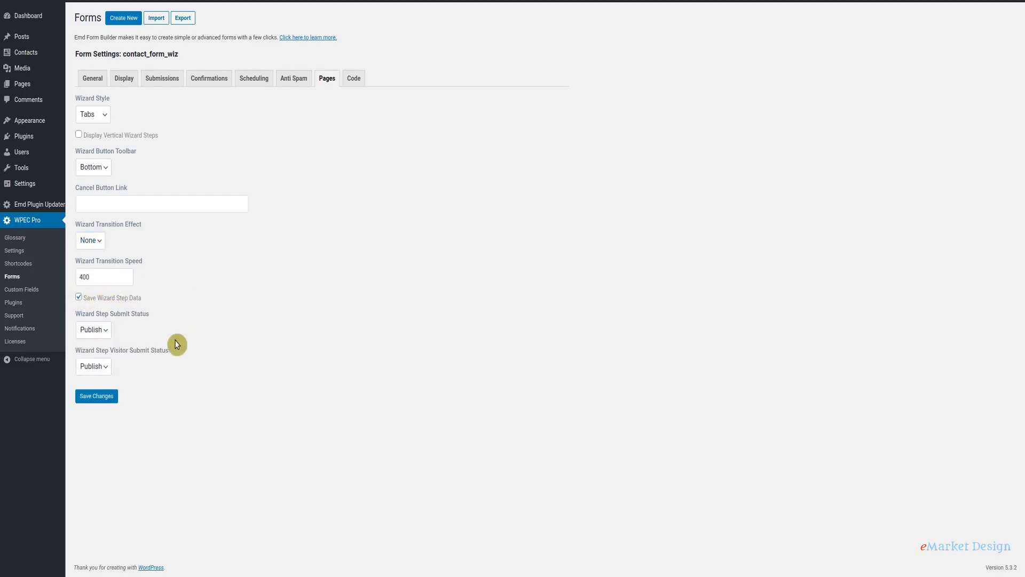
{"action": "left_click", "coordinate": [103, 331]}
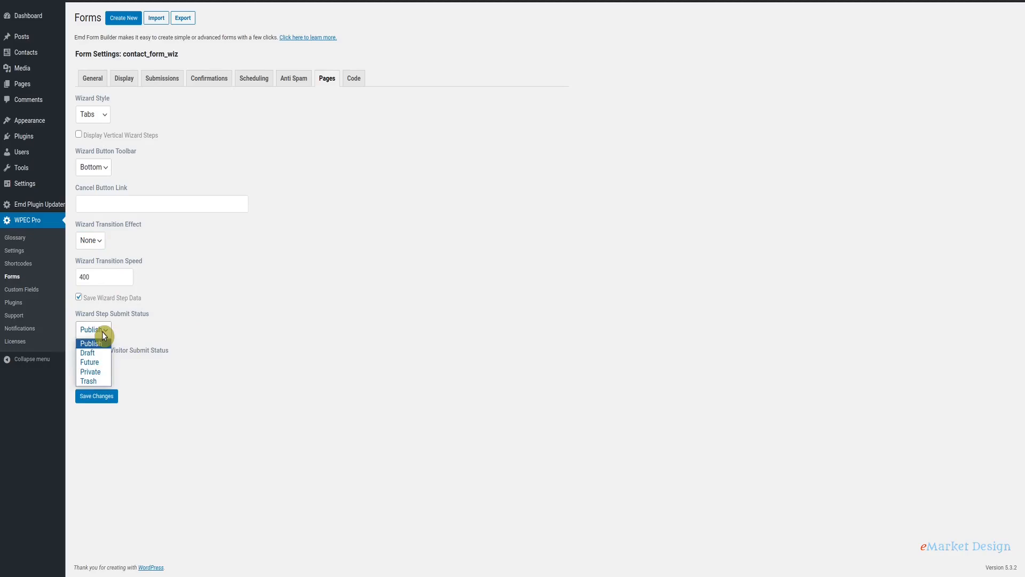
{"action": "left_click", "coordinate": [103, 333]}
{"action": "left_click", "coordinate": [105, 365]}
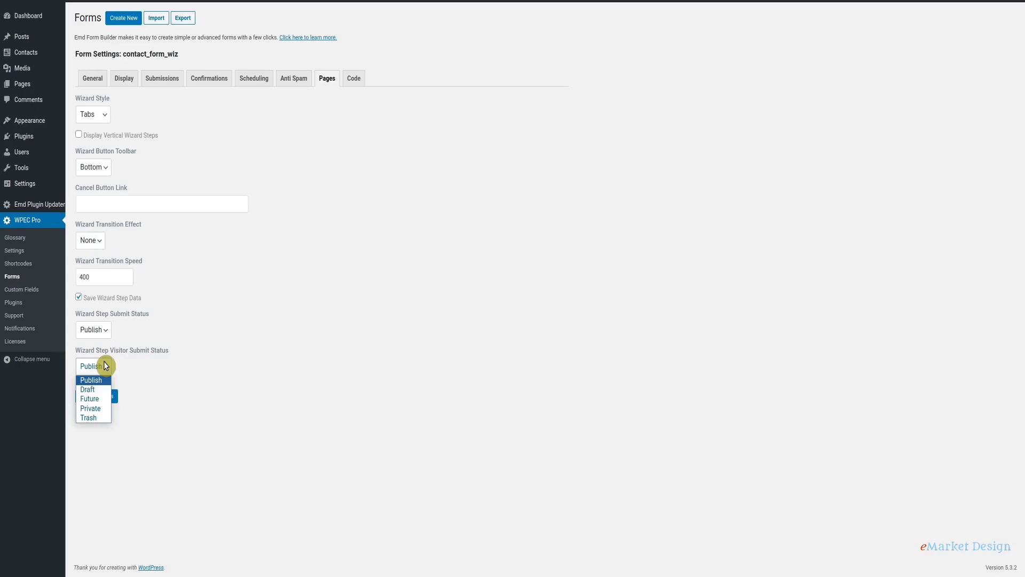
{"action": "left_click", "coordinate": [104, 364]}
View the form's Code settings and open the Export option for the forms
{"action": "left_click", "coordinate": [353, 81]}
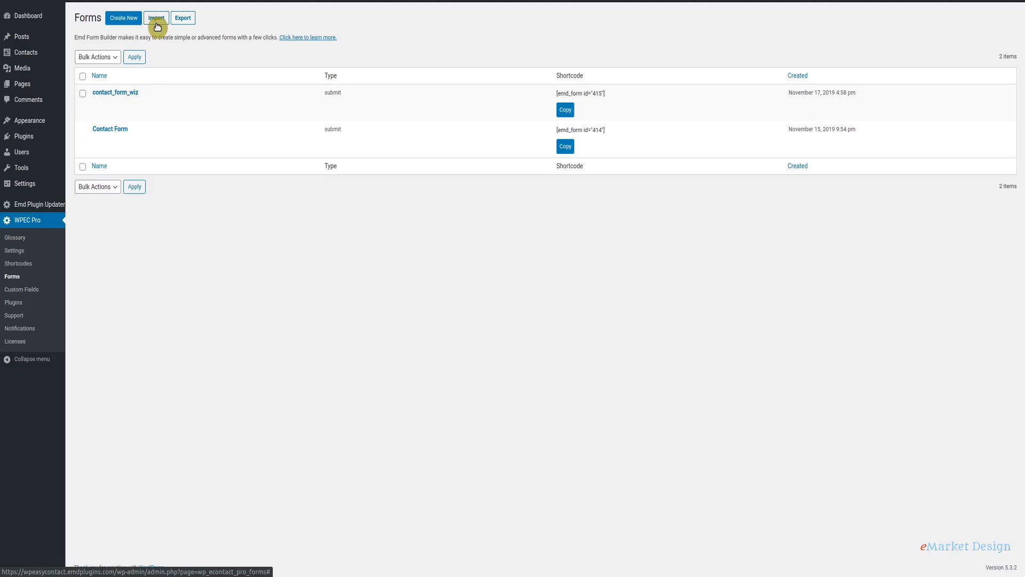
{"action": "left_click", "coordinate": [184, 18]}
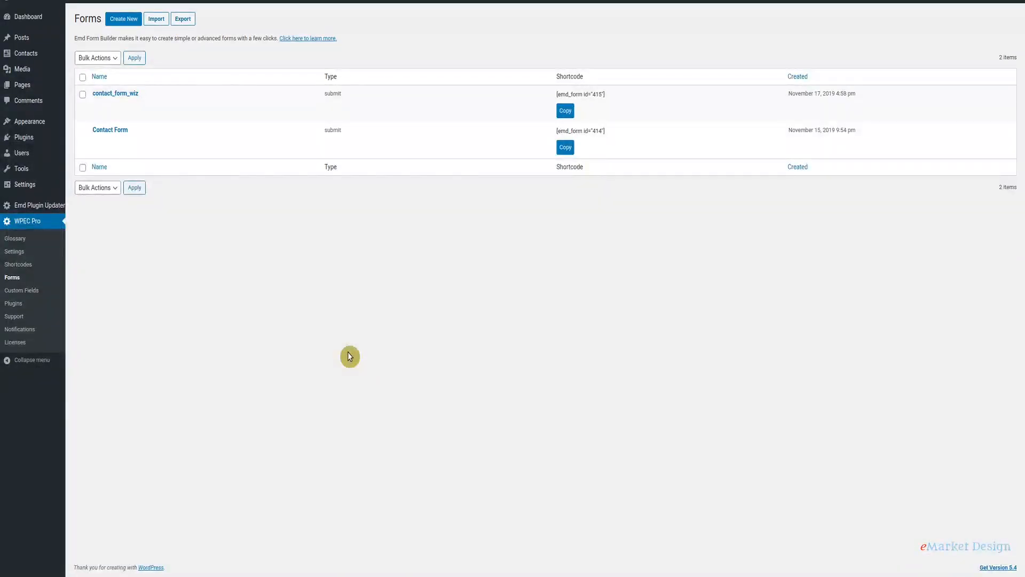
Open the contact_form_wiz layout for editing and view the fields on pages 2 and 3
{"action": "left_click", "coordinate": [133, 105]}
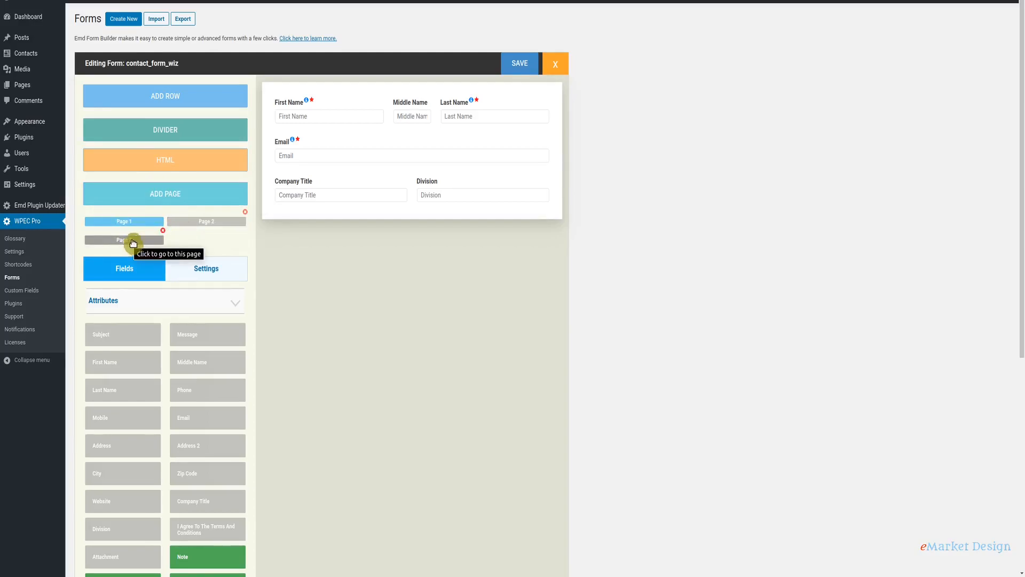
{"action": "left_click", "coordinate": [201, 224]}
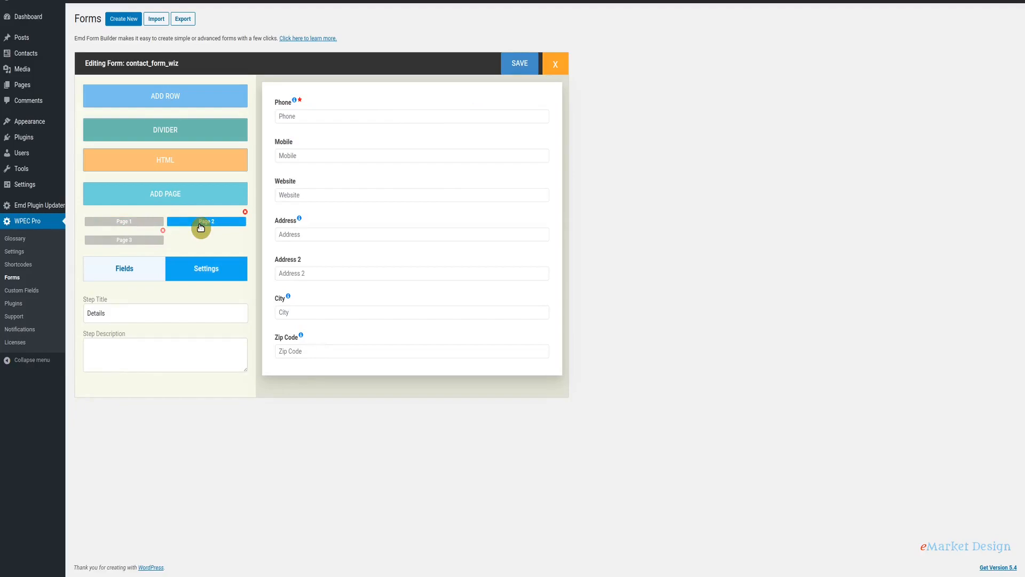
{"action": "left_click", "coordinate": [135, 244]}
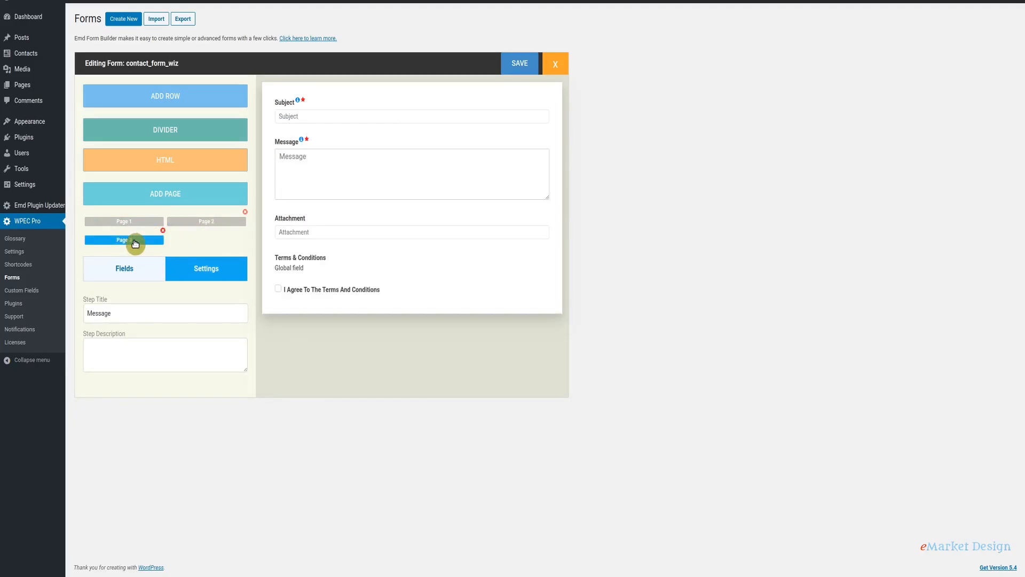
Add the Note attribute field below Attachment on page 3, and remove it from the form again
{"action": "left_click", "coordinate": [127, 269]}
{"action": "scroll", "coordinate": [128, 273], "scroll_direction": "down", "scroll_amount": 5}
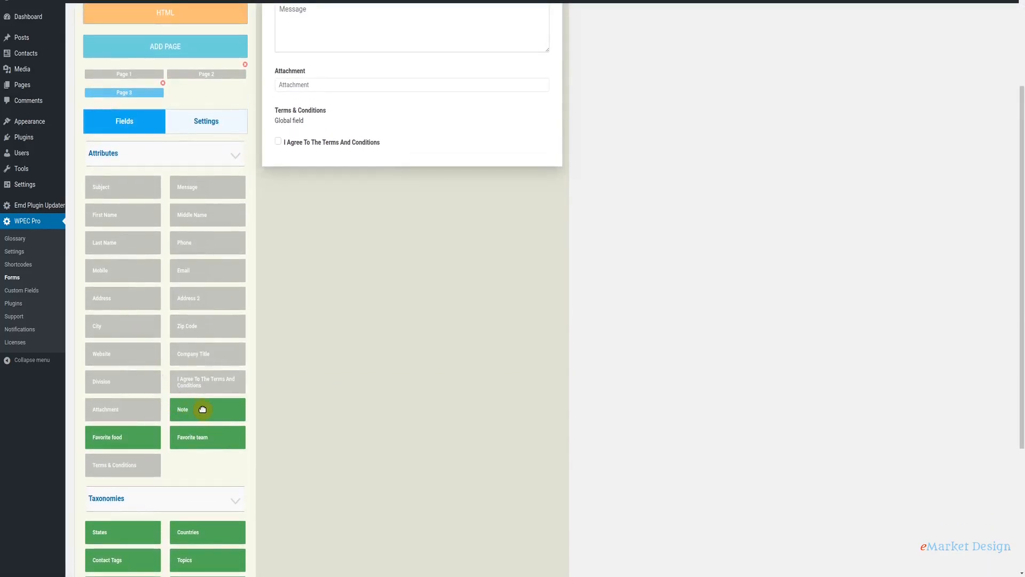
{"action": "scroll", "coordinate": [202, 296], "scroll_direction": "up", "scroll_amount": 3}
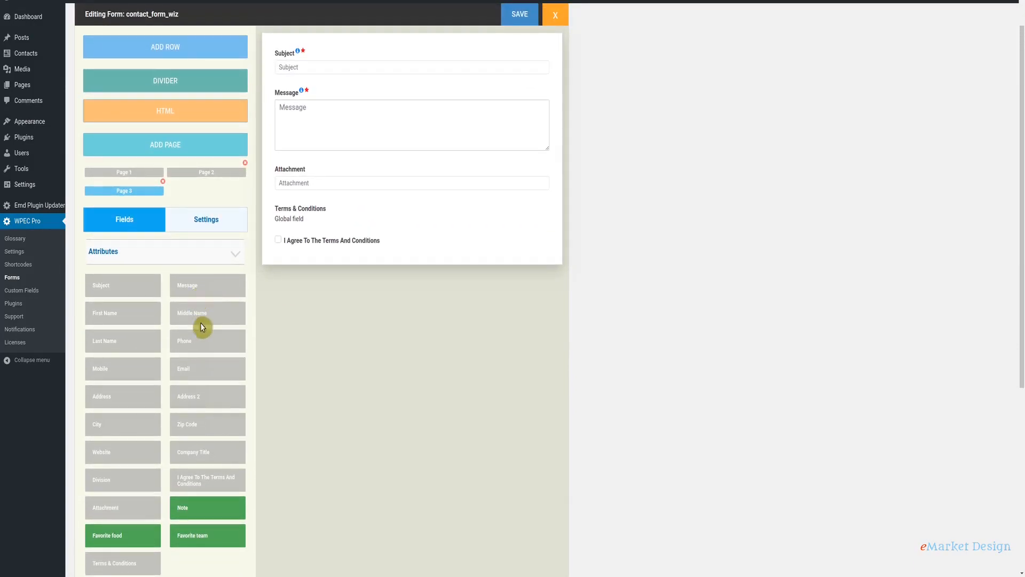
{"action": "left_click_drag", "start_coordinate": [202, 505], "coordinate": [312, 270]}
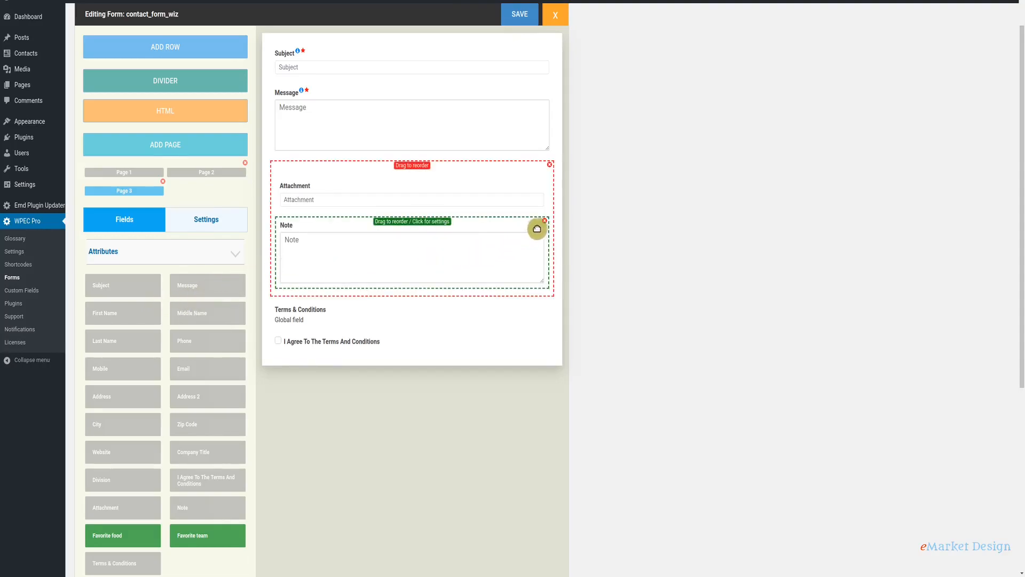
{"action": "left_click", "coordinate": [546, 223]}
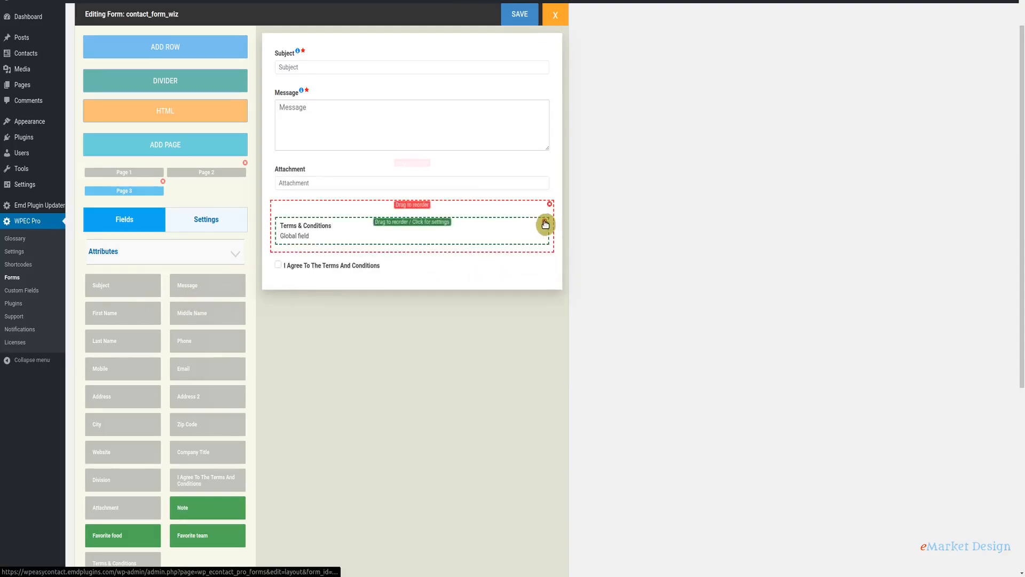
Go to page 2 of the form and show the settings of the Website field
{"action": "scroll", "coordinate": [165, 361], "scroll_direction": "down", "scroll_amount": 1}
{"action": "scroll", "coordinate": [163, 360], "scroll_direction": "down", "scroll_amount": 1}
{"action": "scroll", "coordinate": [165, 353], "scroll_direction": "up", "scroll_amount": 2}
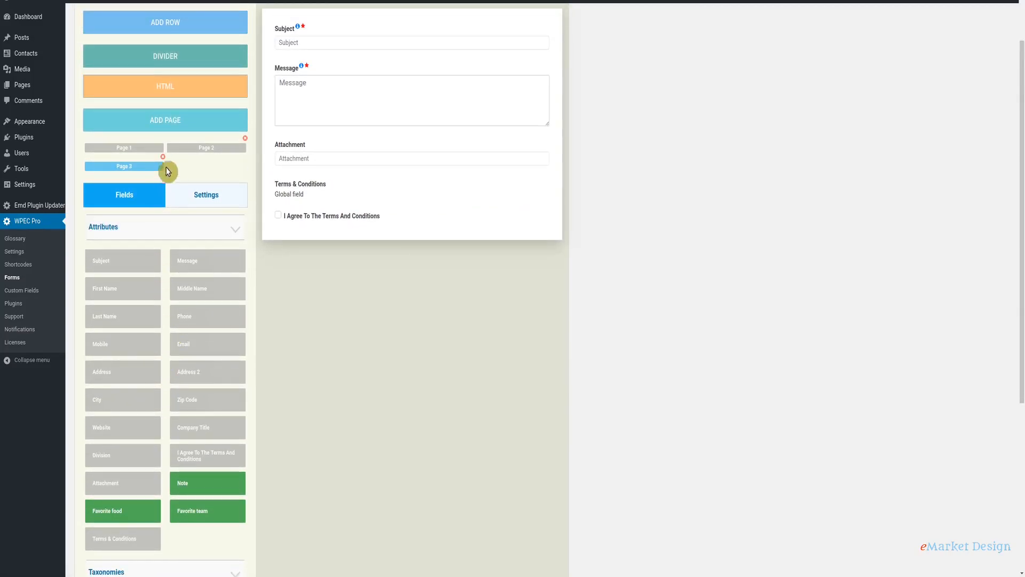
{"action": "left_click", "coordinate": [194, 149]}
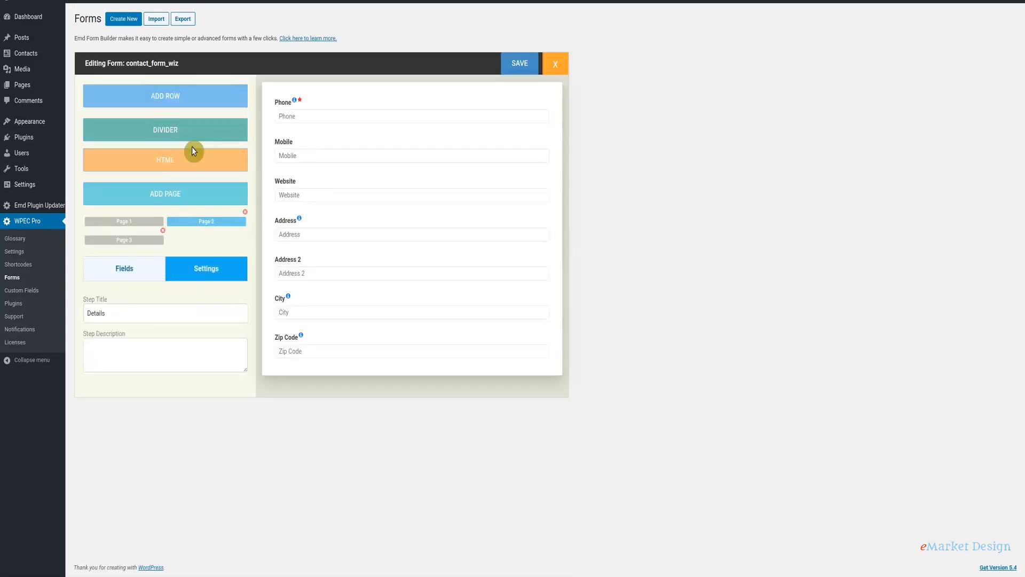
{"action": "left_click", "coordinate": [327, 203]}
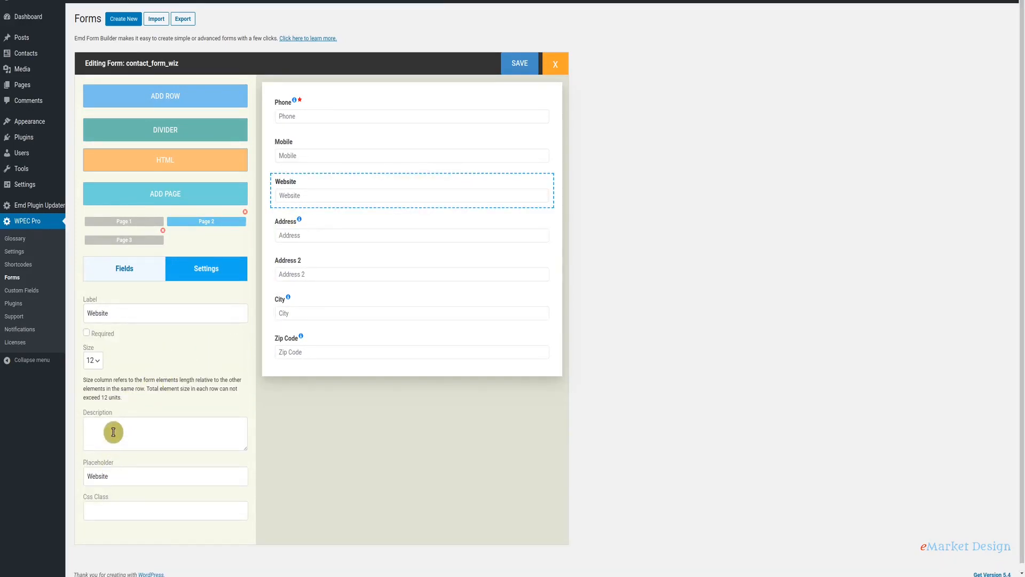
Review the step title and description settings of pages 1, 2 and 3, and close the form editor
{"action": "left_click", "coordinate": [141, 223]}
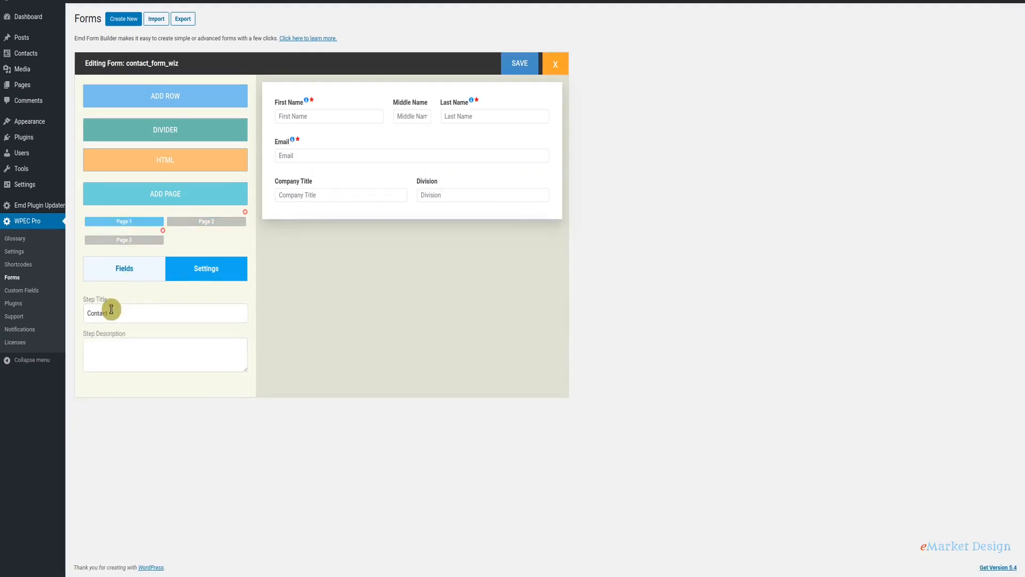
{"action": "left_click", "coordinate": [194, 221]}
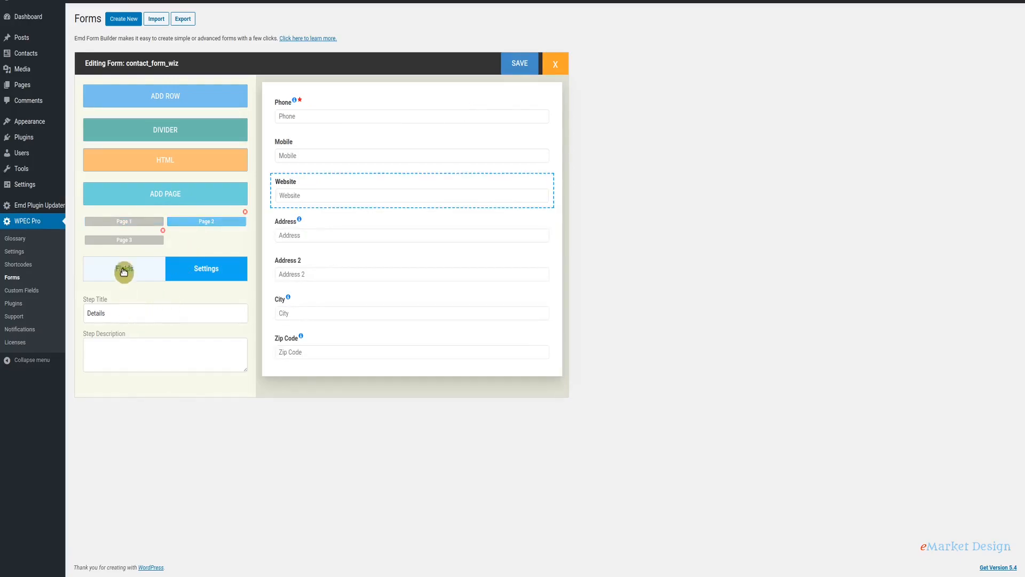
{"action": "left_click", "coordinate": [122, 243]}
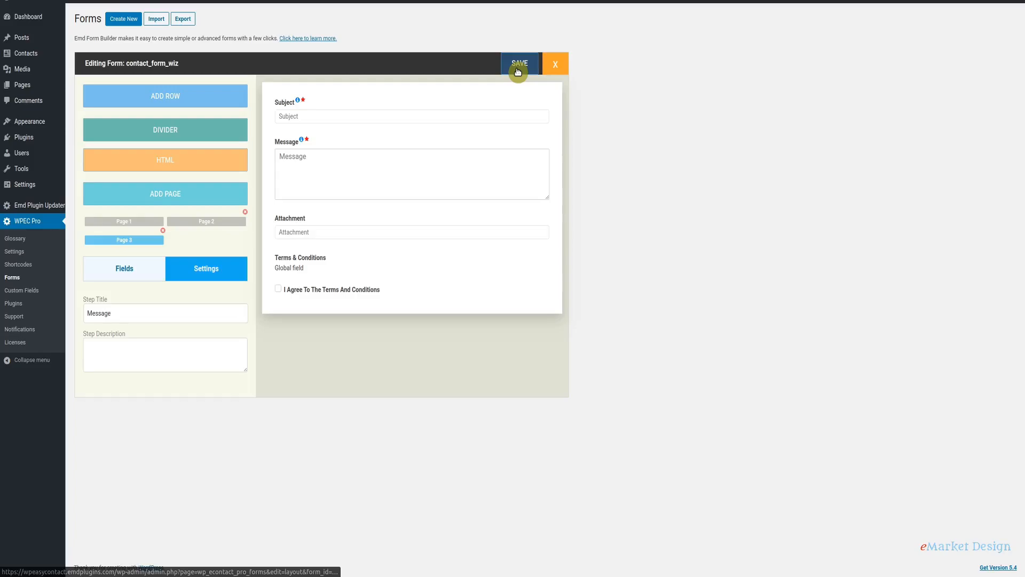
{"action": "left_click", "coordinate": [551, 69]}
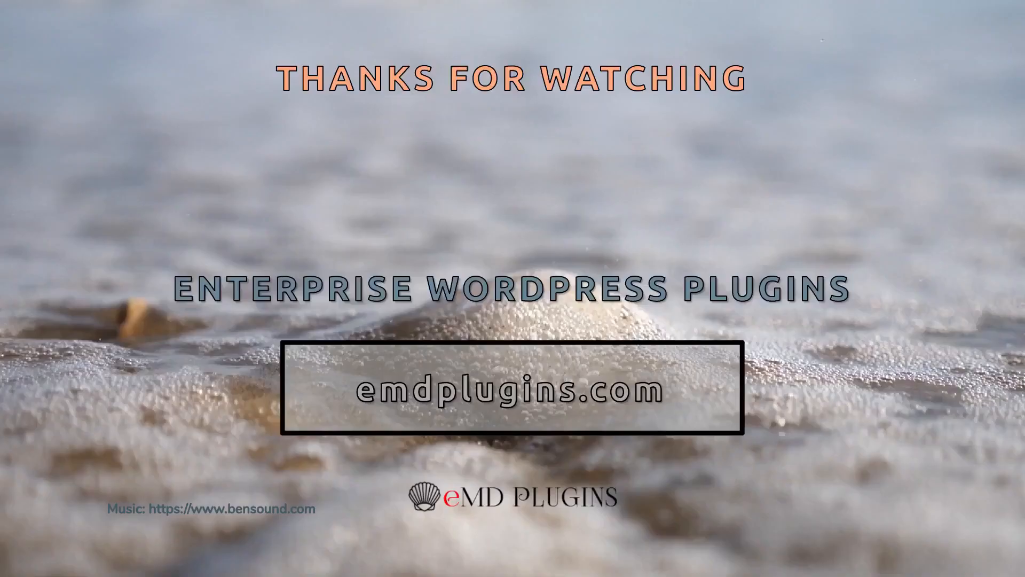